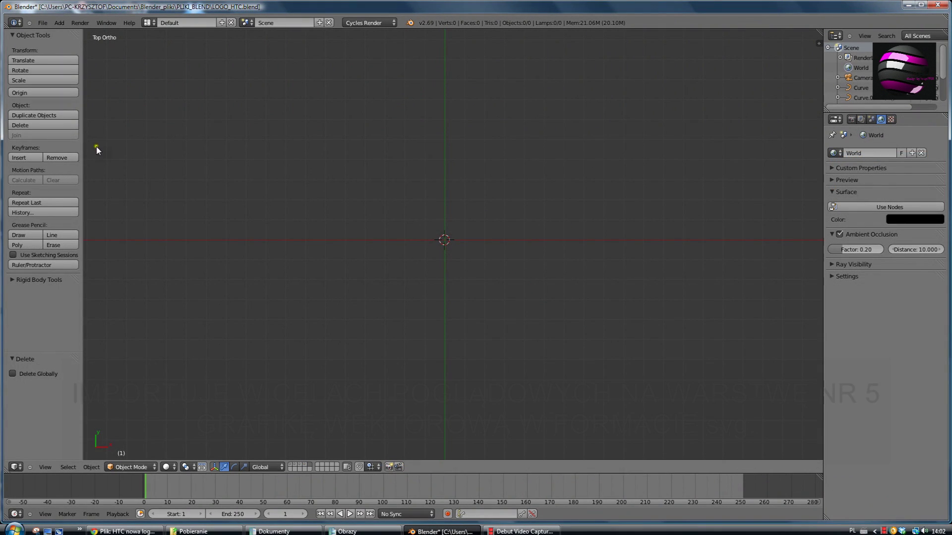
Import Htc_new_logo.svg into the scene as Scalable Vector Graphics
left_click(42, 22)
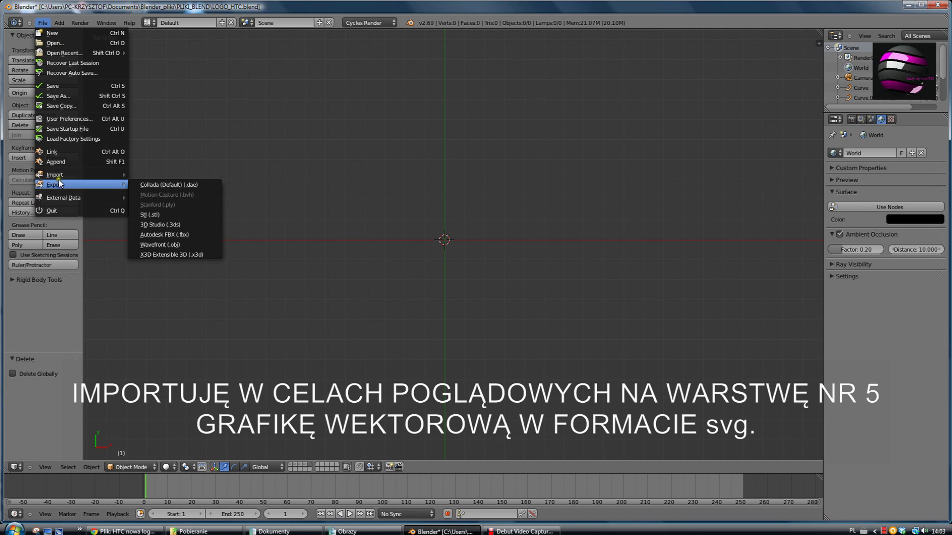
mouse_move(55, 175)
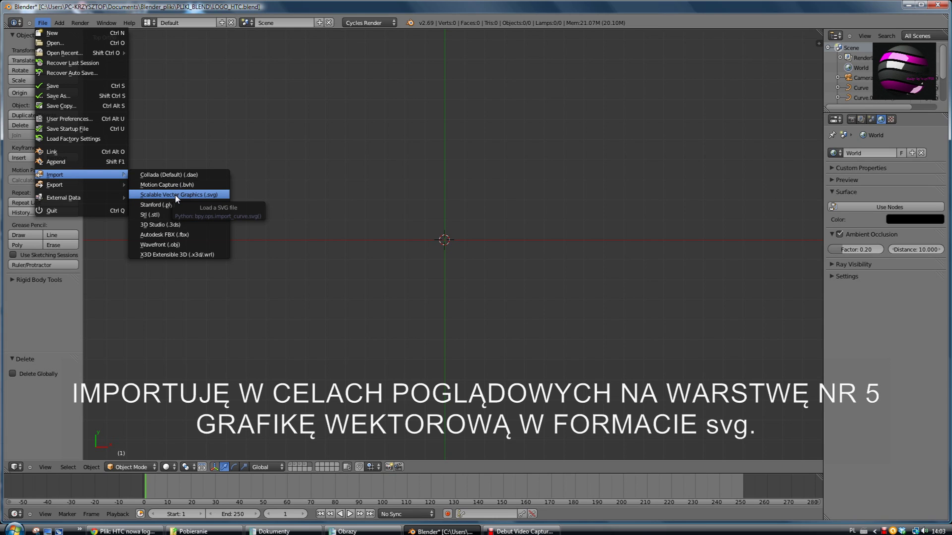
left_click(174, 195)
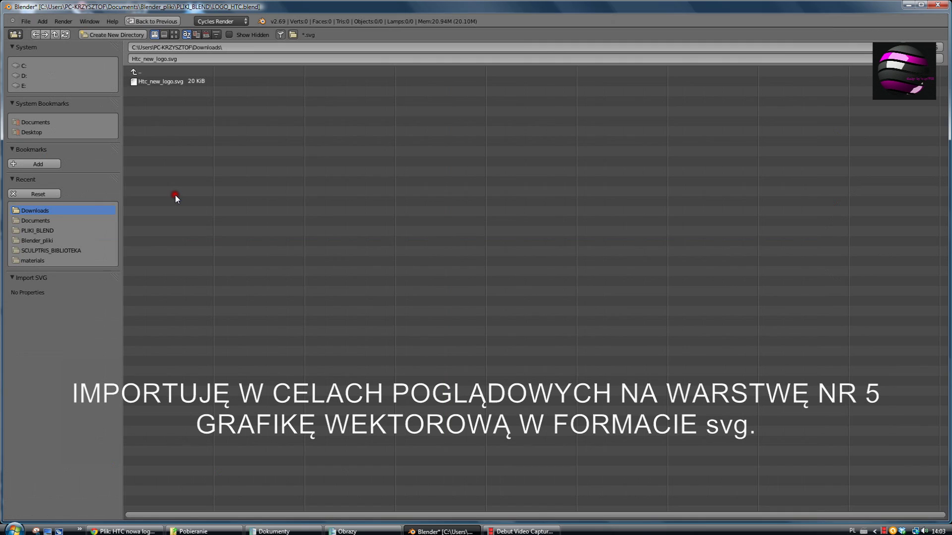
left_click(159, 80)
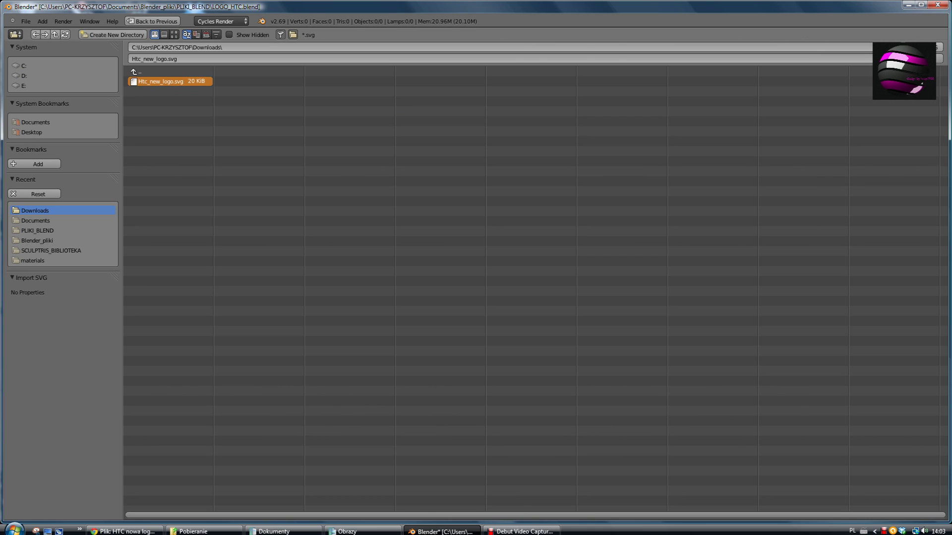
left_click(938, 47)
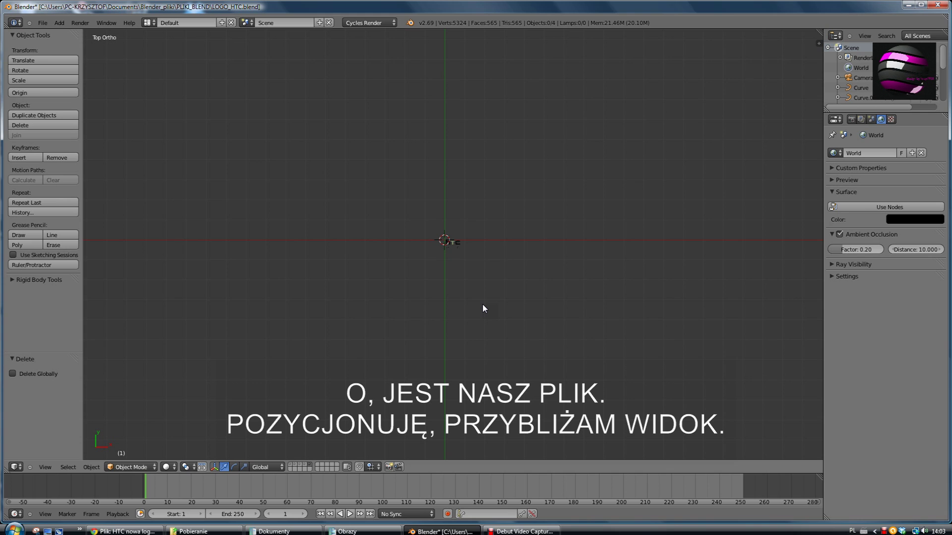
Select all the imported logo curves and zoom in until the logo fills the view
key("x")
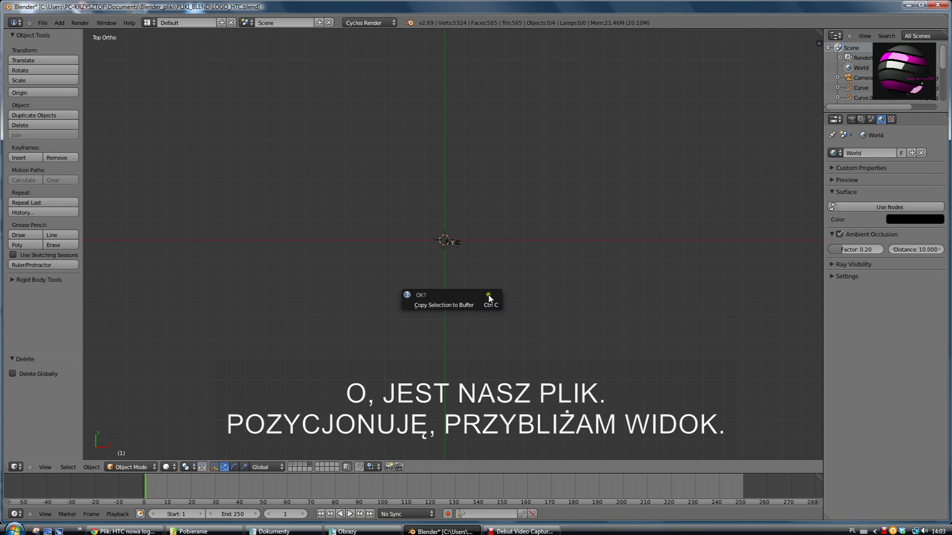
scroll(581, 249, "up", 2)
scroll(577, 248, "up", 4)
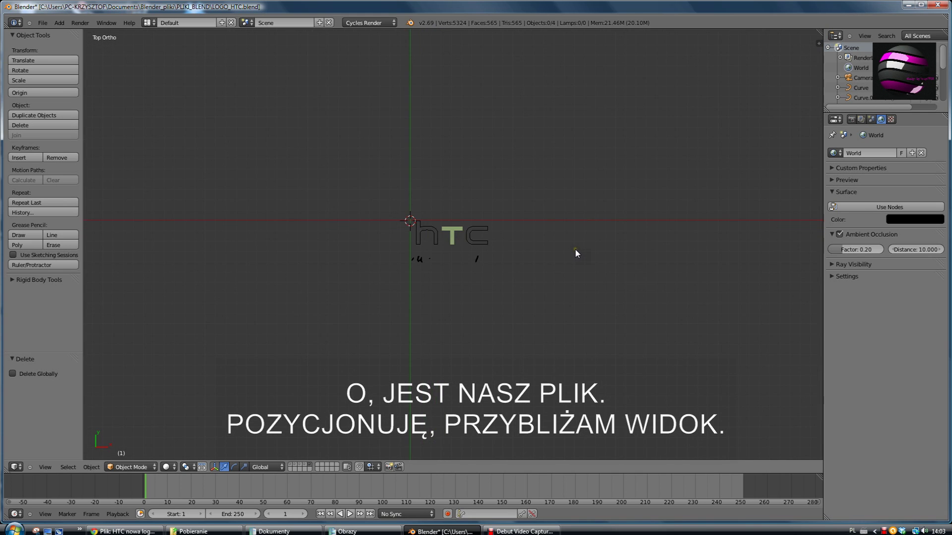
key("a")
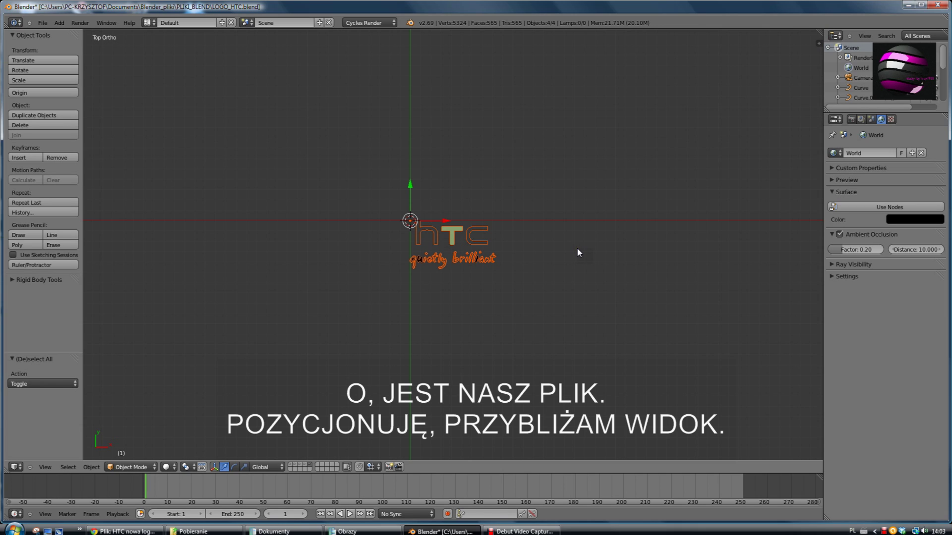
key("x")
scroll(576, 359, "up", 2)
scroll(577, 360, "up", 5)
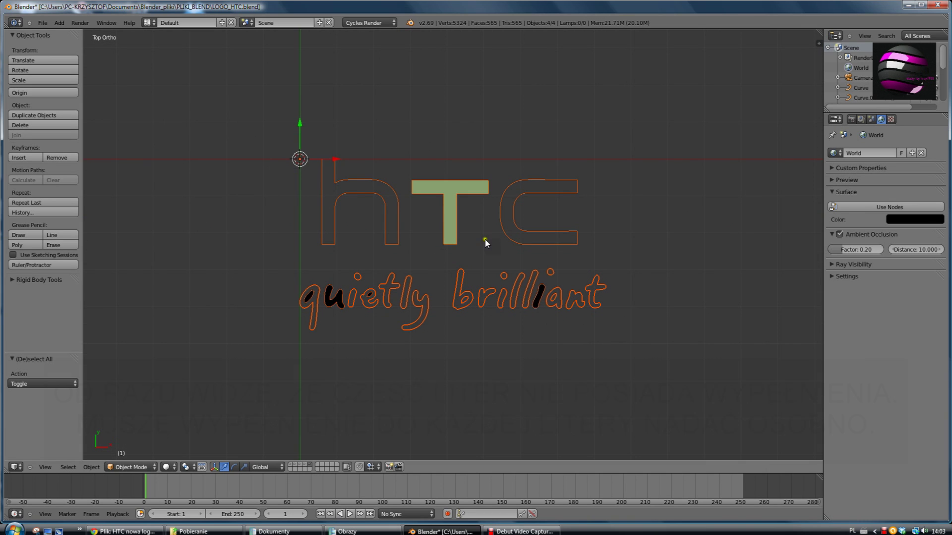
Fill the hollow 'h' letter by filling all its curve points in Edit Mode
right_click(396, 223)
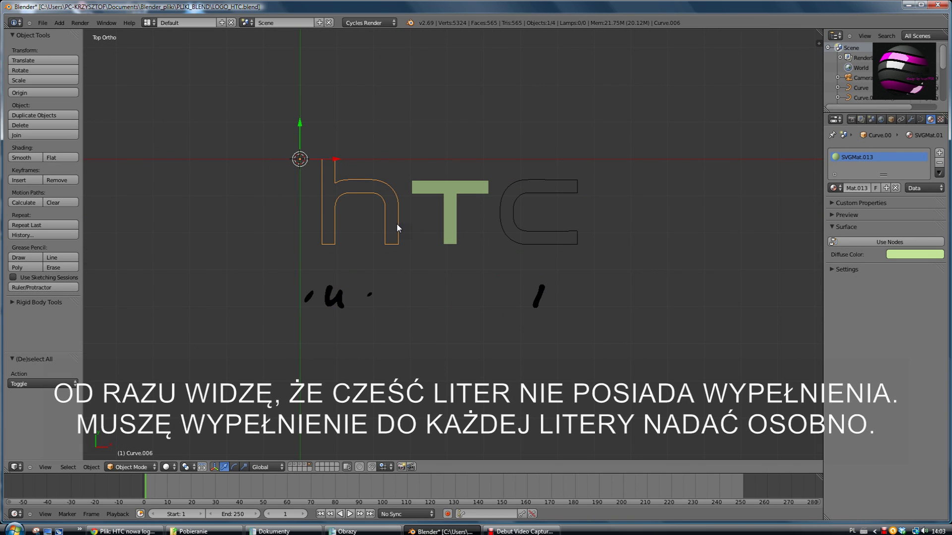
key("Tab")
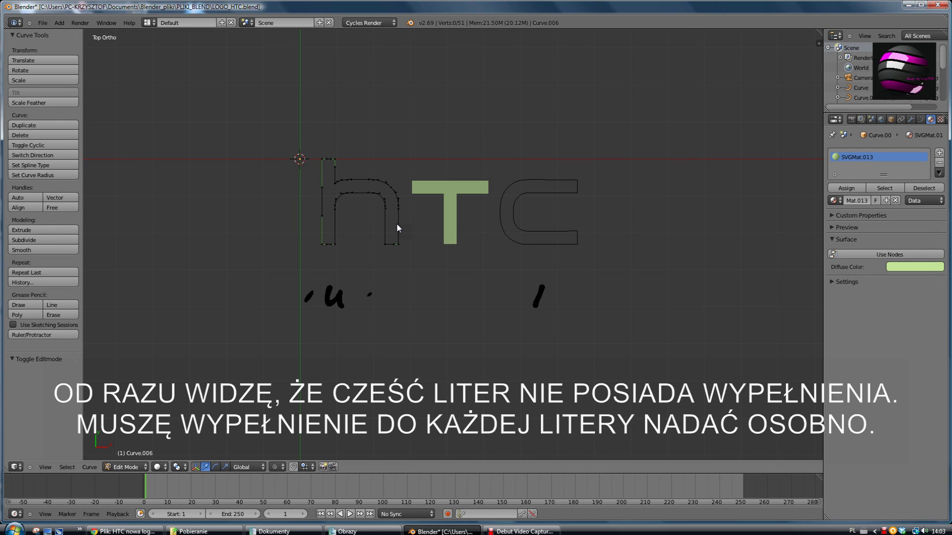
key("a")
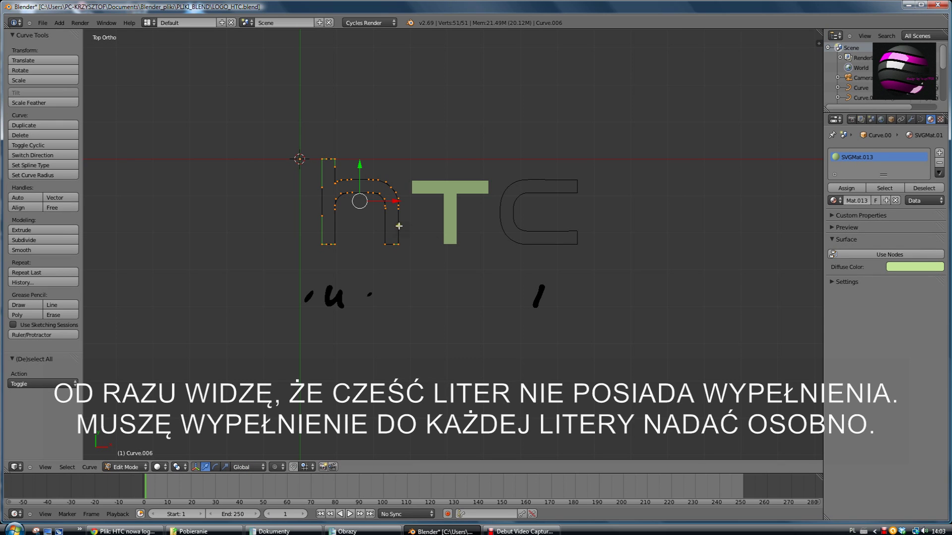
key("f")
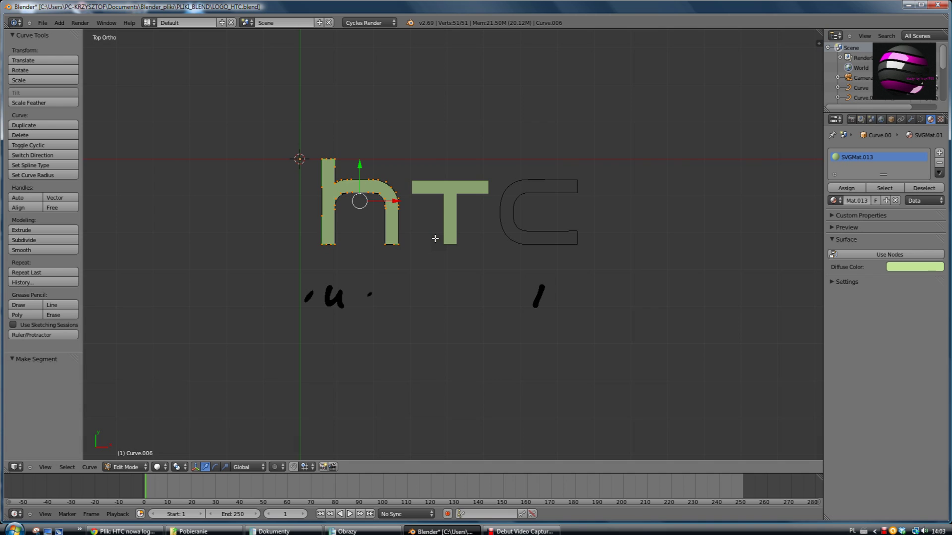
key("a")
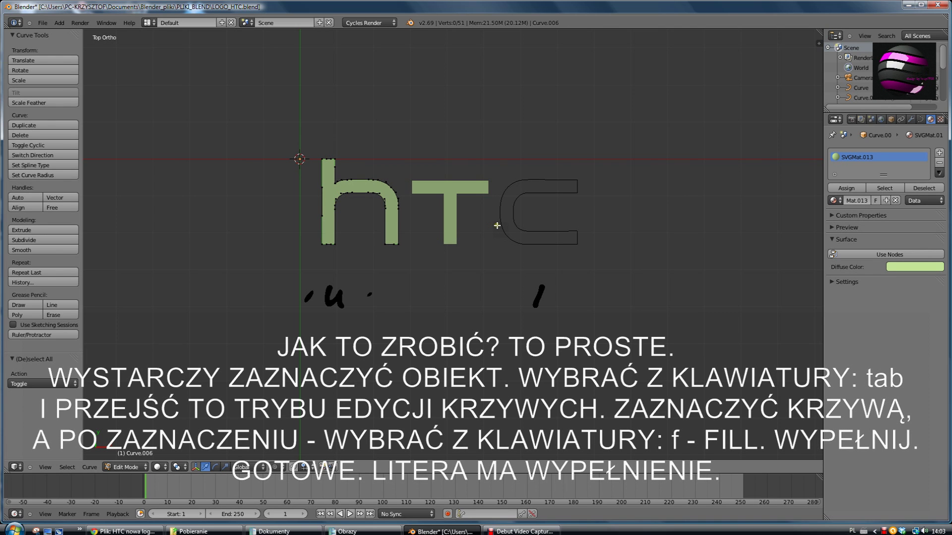
key("Tab")
Fill the hollow 'c' letter the same way so it appears solid
right_click(502, 223)
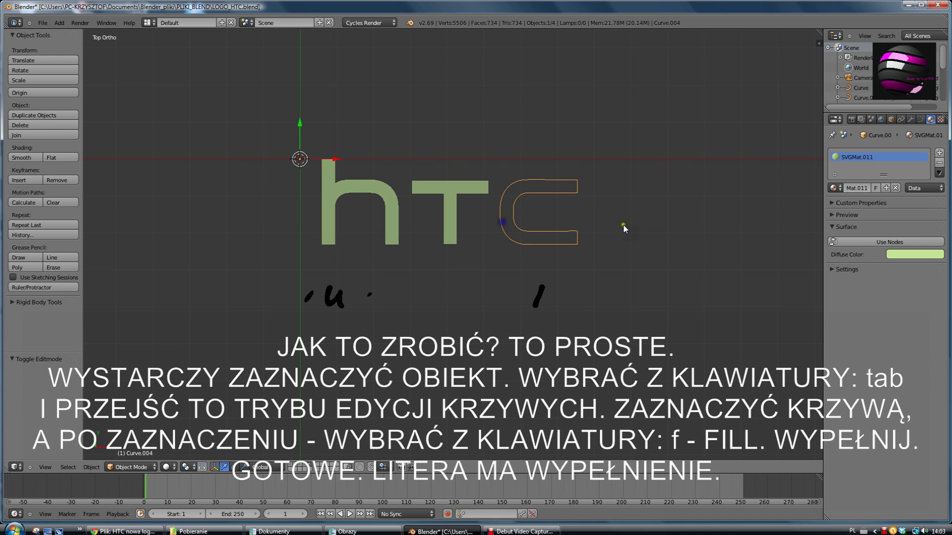
key("Tab")
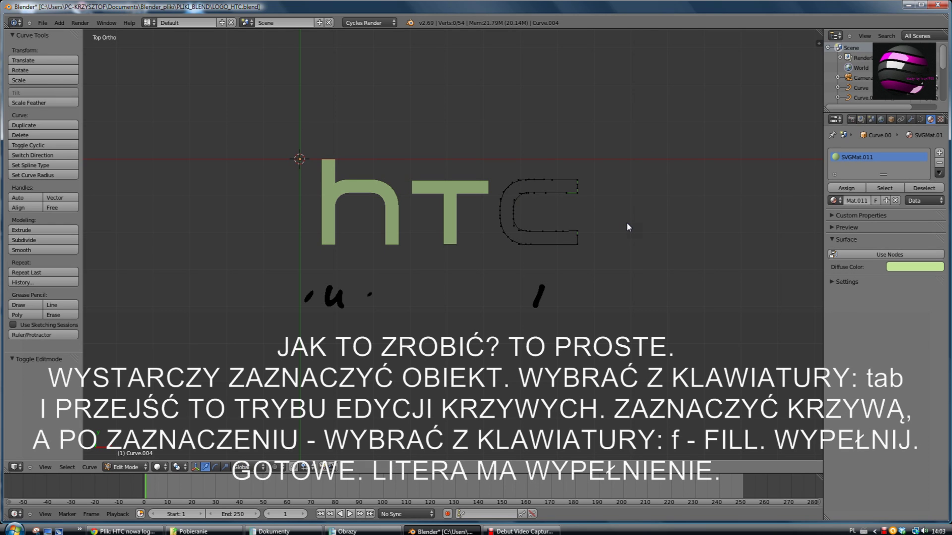
key("a")
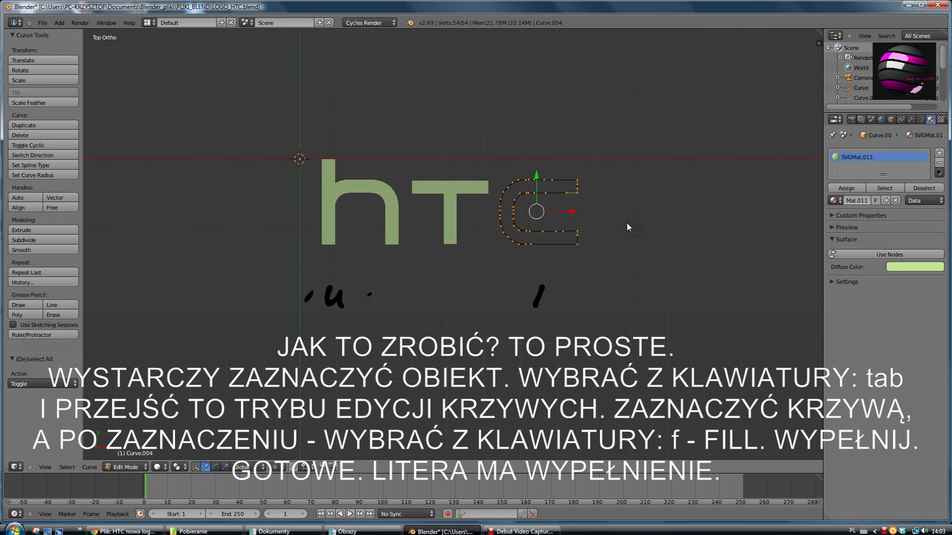
key("f")
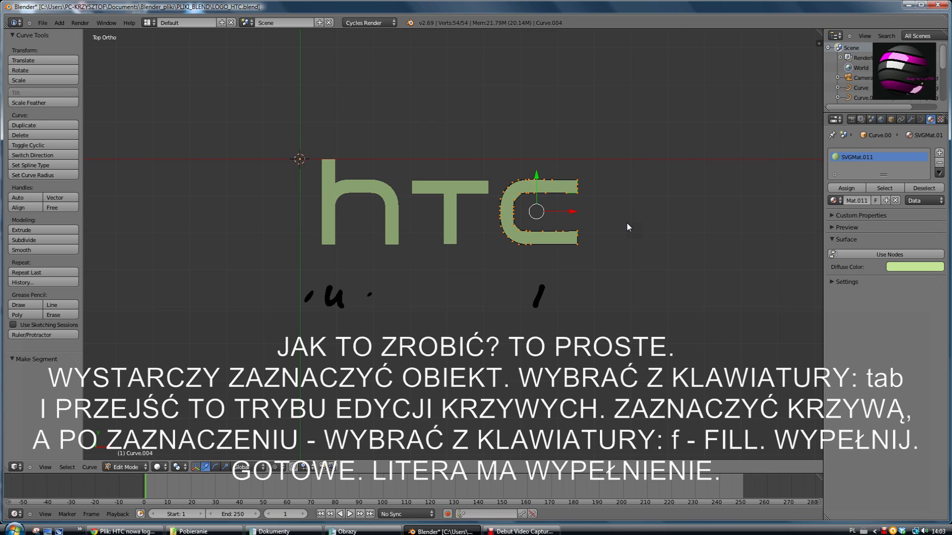
key("a")
key("Tab")
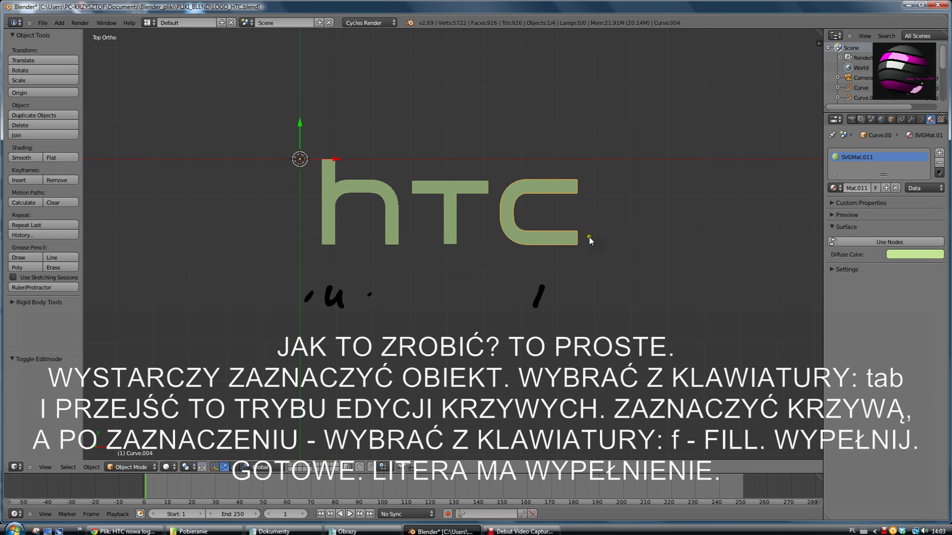
scroll(400, 325, "up", 2)
Select the 'quietly brilliant' tagline curve and enter Edit Mode on it
right_click(286, 328)
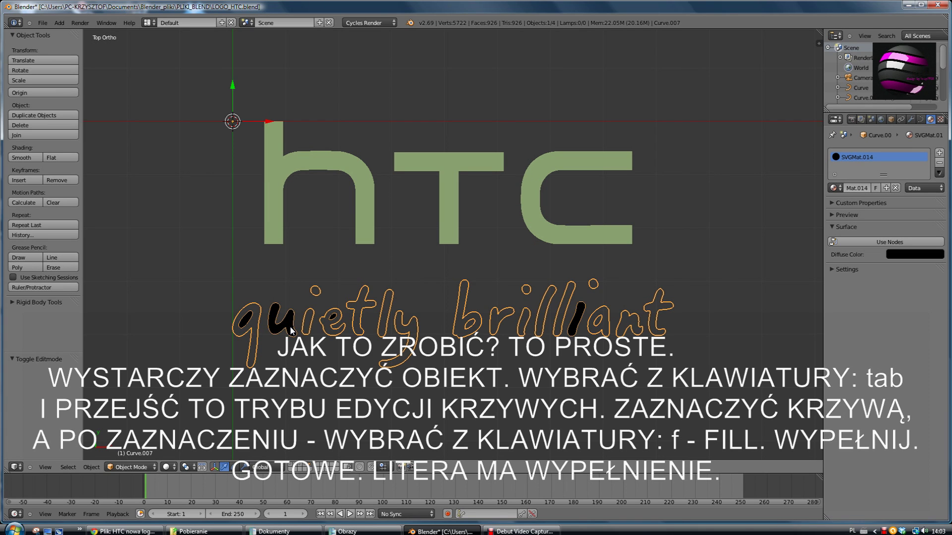
key("Tab")
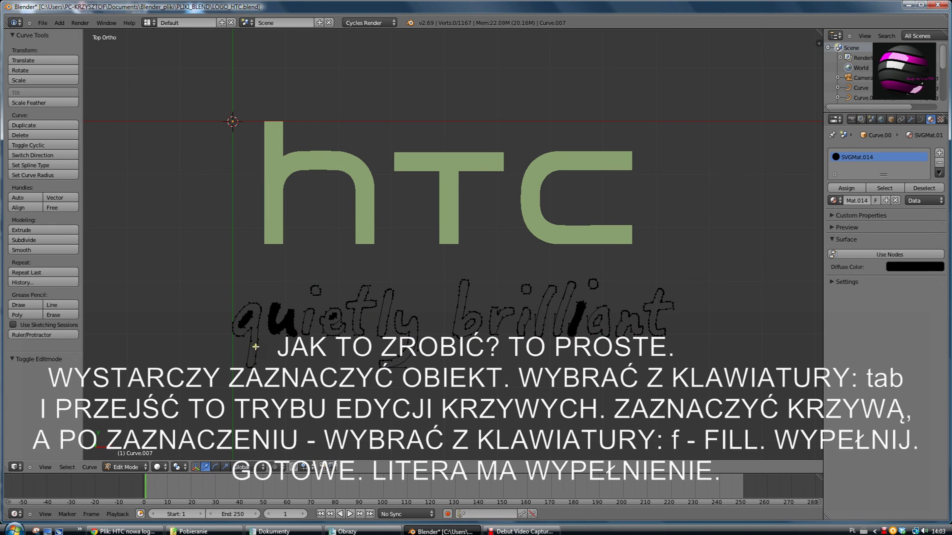
scroll(254, 347, "up", 1)
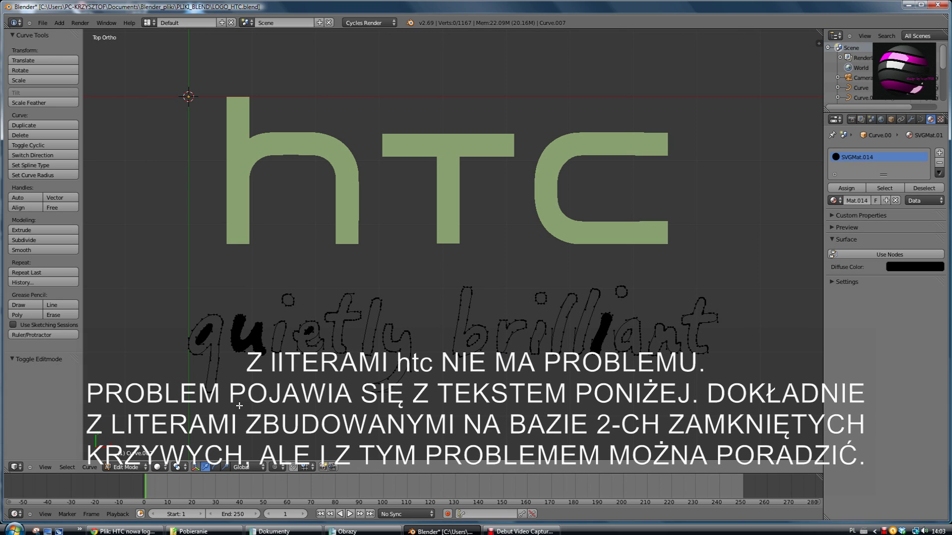
right_click(225, 402)
Join the q's open-end vertices with Make Segment so the q closes and fills
right_click(214, 350)
right_click(188, 321, "shift")
right_click(224, 333, "shift")
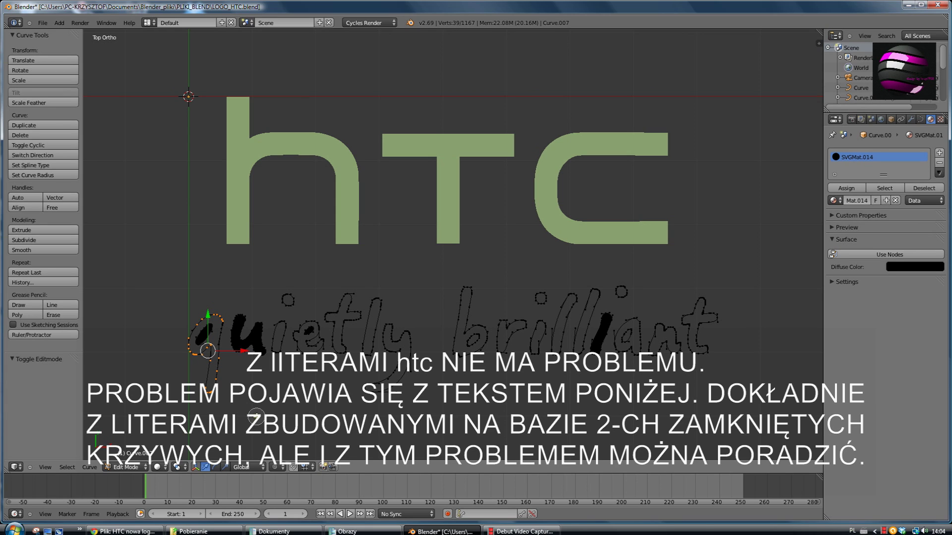
right_click(220, 348, "shift")
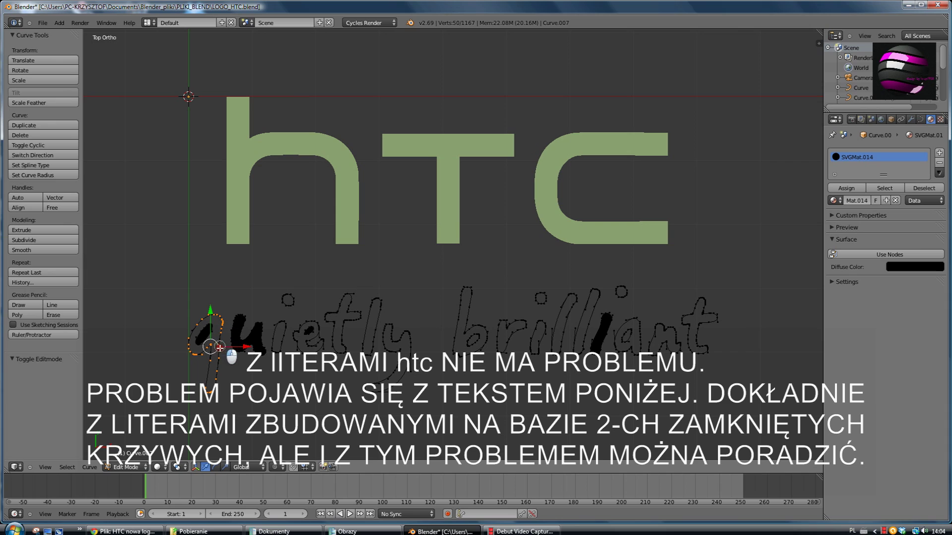
right_click(187, 332, "shift")
key("f")
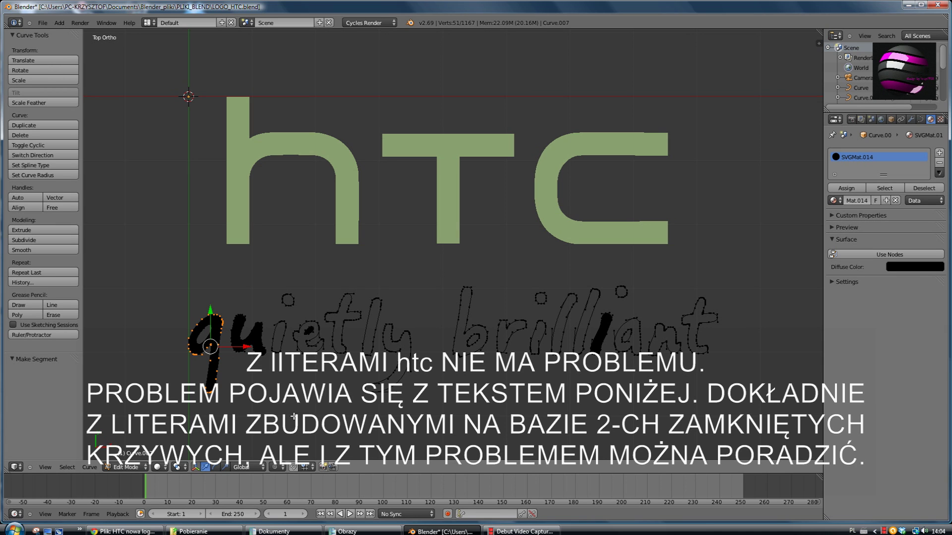
key("a")
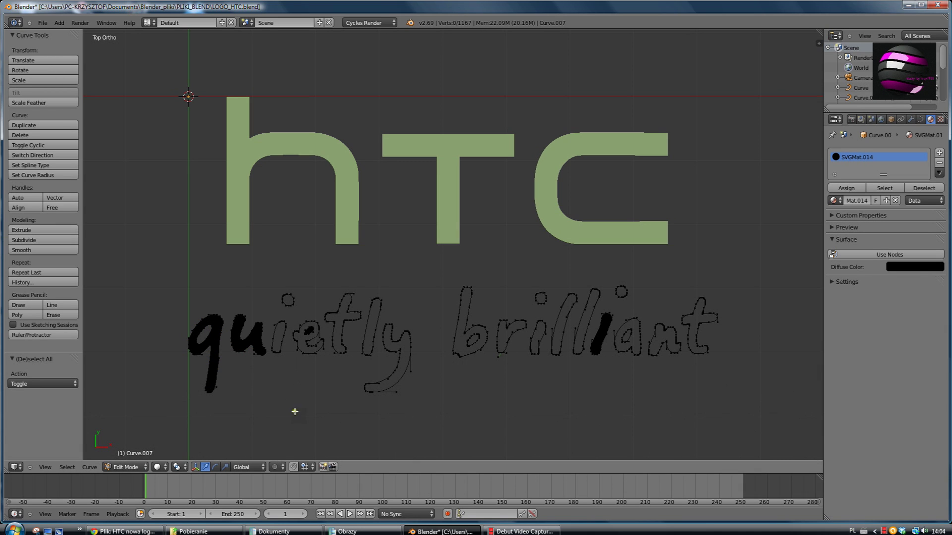
Close the i dot outline and the top of the t so both fill black
key("l")
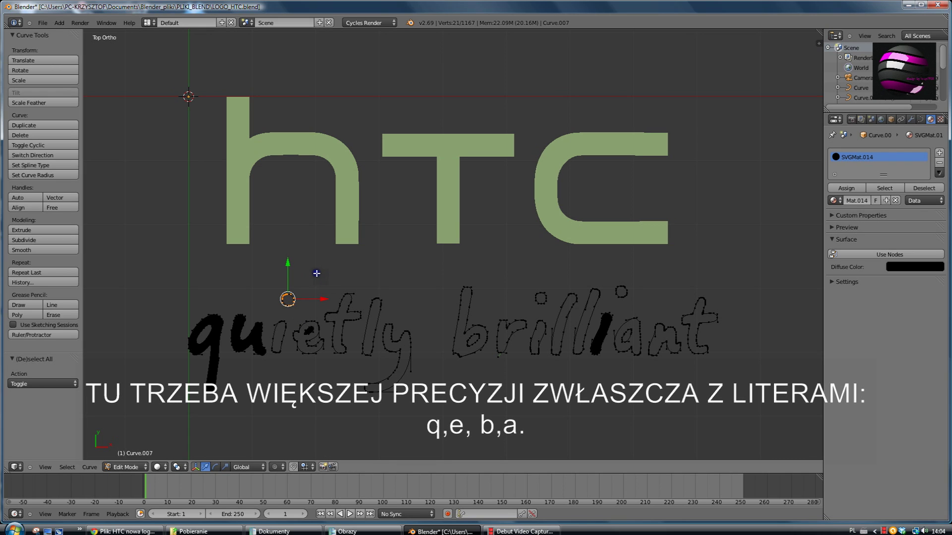
key("f")
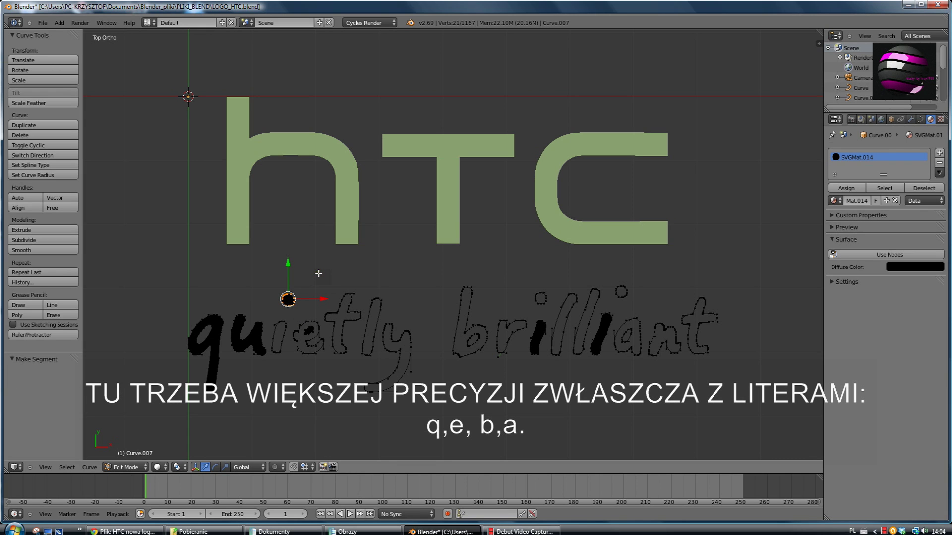
key("a")
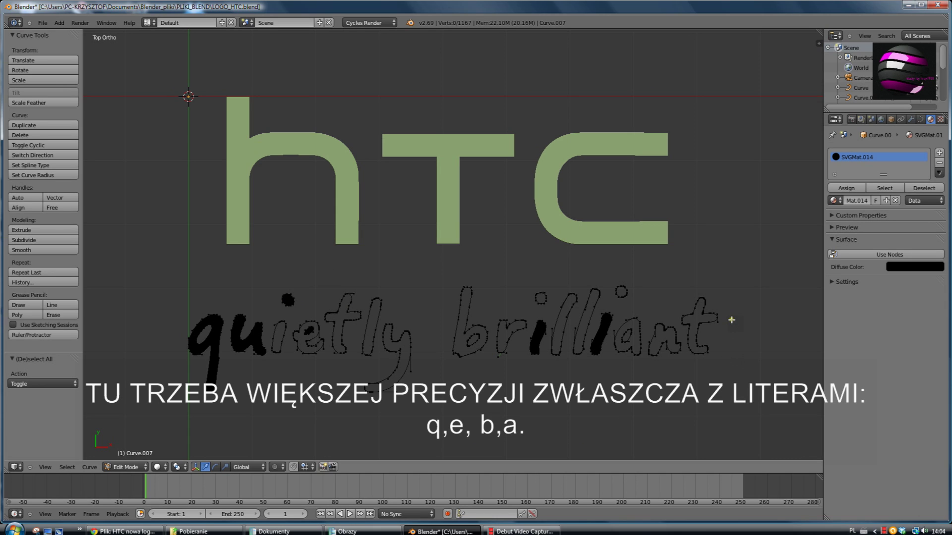
mouse_move(710, 300)
left_mouse_down()
mouse_move(699, 346)
mouse_move(716, 352)
left_mouse_up()
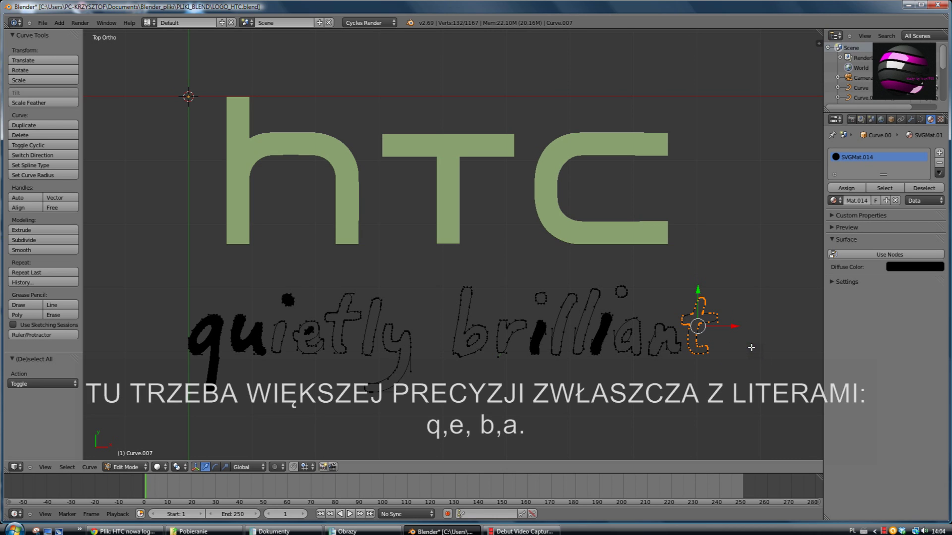
key("f")
key("a")
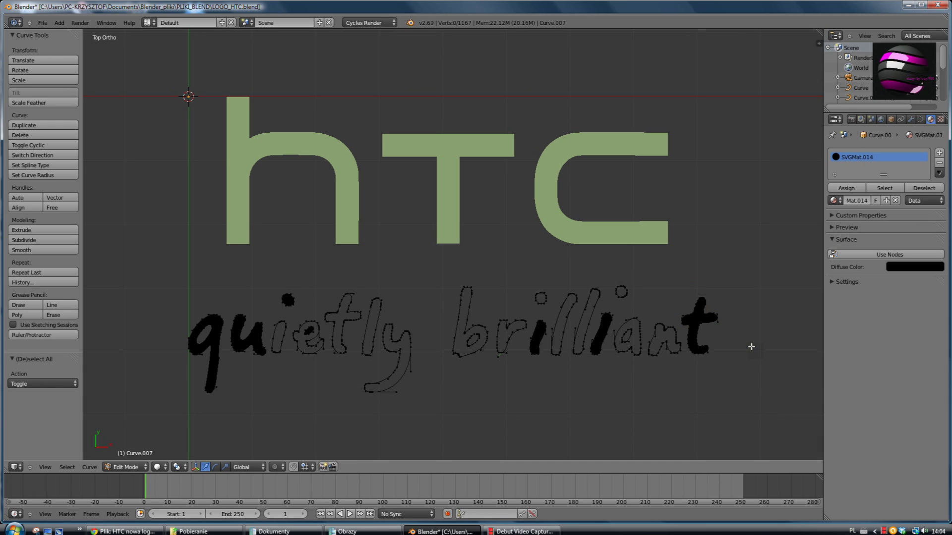
Close the b's outer outline and inner loop so the b fills
right_click(459, 355)
key("l")
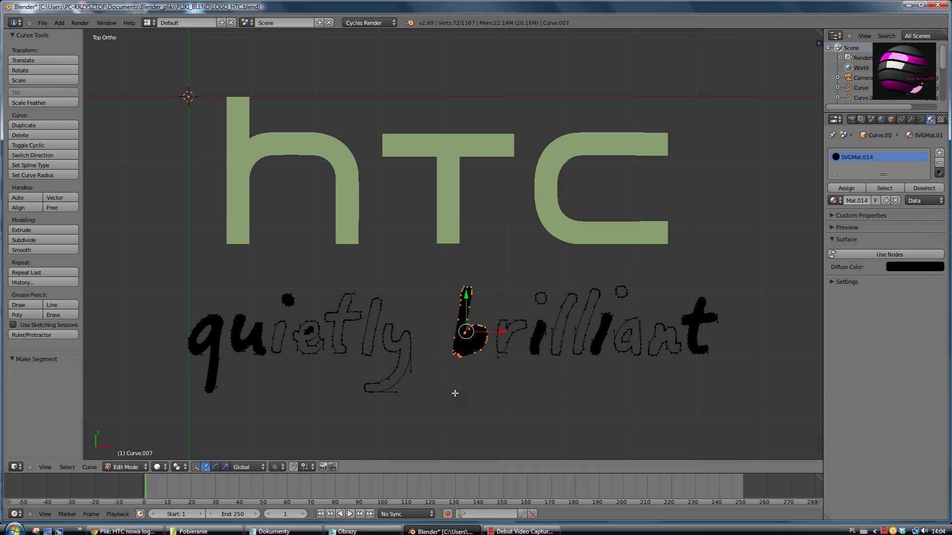
key("a")
scroll(471, 382, "up", 1)
scroll(471, 383, "up", 1)
right_click(458, 404)
key("l")
key("alt+c")
right_click_drag(492, 425, 478, 384)
key("a")
key("l")
Close the r, the i dot and the first l outlines of 'brilliant'
key("alt+c")
key("a")
key("a")
key("l")
right_click(695, 311)
key("alt+c")
right_click(622, 317)
key("ctrl+l")
key("alt+c")
key("a")
Close the second l and the n outlines so they fill
right_click(618, 418)
key("ctrl+l")
key("alt+c")
key("a")
right_click(773, 402)
key("ctrl+l")
key("alt+c")
Close the a's inner loop, the small dot and the remaining a outline
right_click(711, 386)
key("alt+c")
right_click(700, 426)
key("ctrl+l")
key("alt+c")
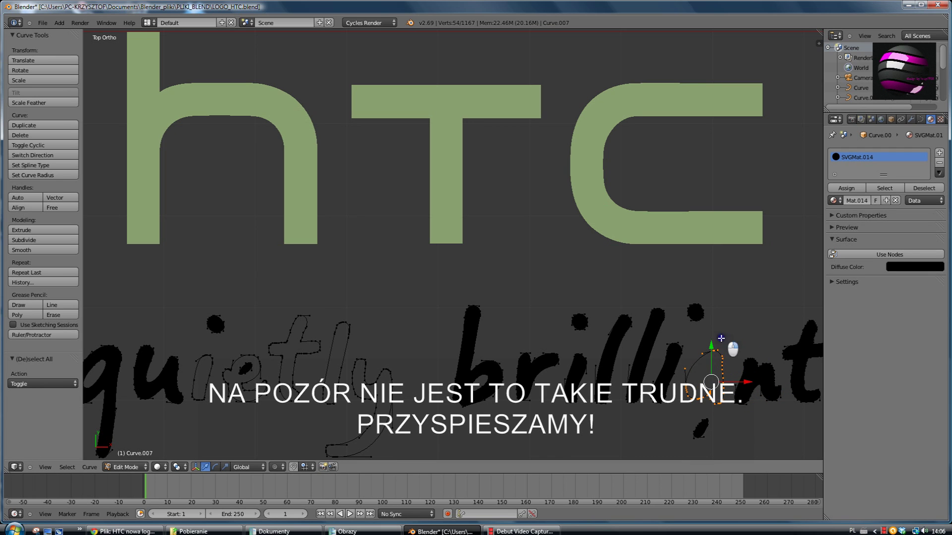
key("a")
Refresh the fill, then close the i stem and e loops of 'quietly'
scroll(713, 457, "down", 4)
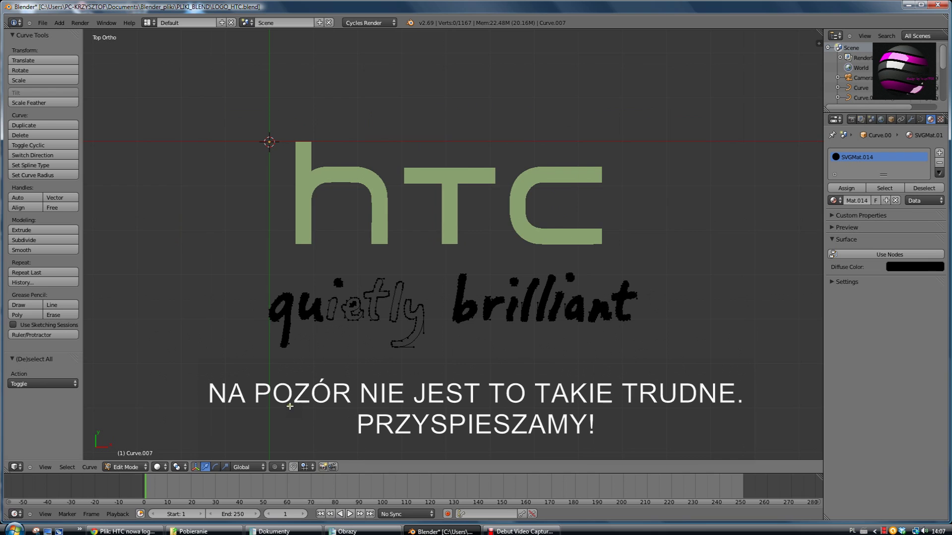
scroll(305, 398, "up", 2)
key("Tab")
key("Tab")
scroll(305, 398, "up", 2)
right_click(199, 396)
key("ctrl+l")
key("alt+c")
key("a")
Close the t and l outlines of 'quietly' so they fill black
right_click(255, 389)
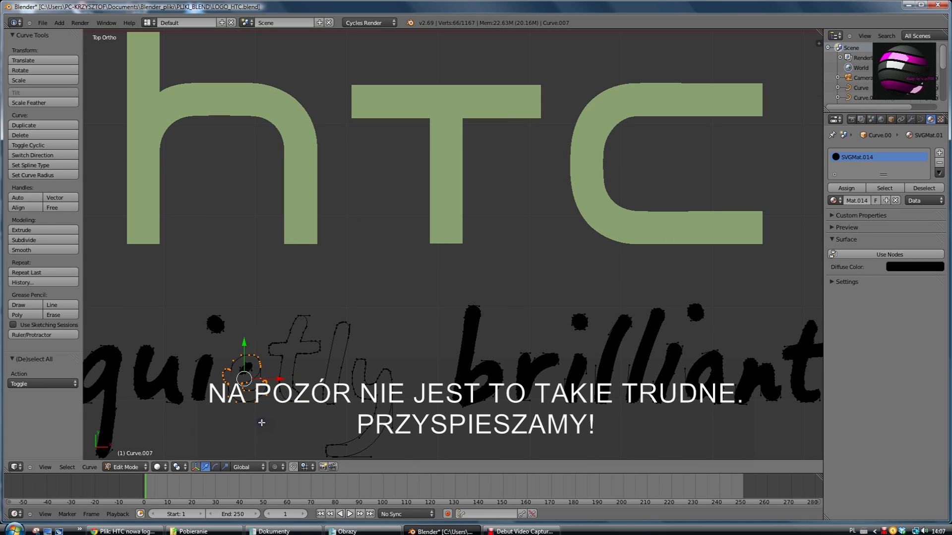
key("alt+c")
key("a")
right_click(300, 394)
key("ctrl+l")
key("alt+c")
key("a")
Close the y outline and its last gap, then show the Curve Data settings
right_click(348, 332)
key("ctrl+l")
key("alt+c")
right_click(382, 372)
key("ctrl+l")
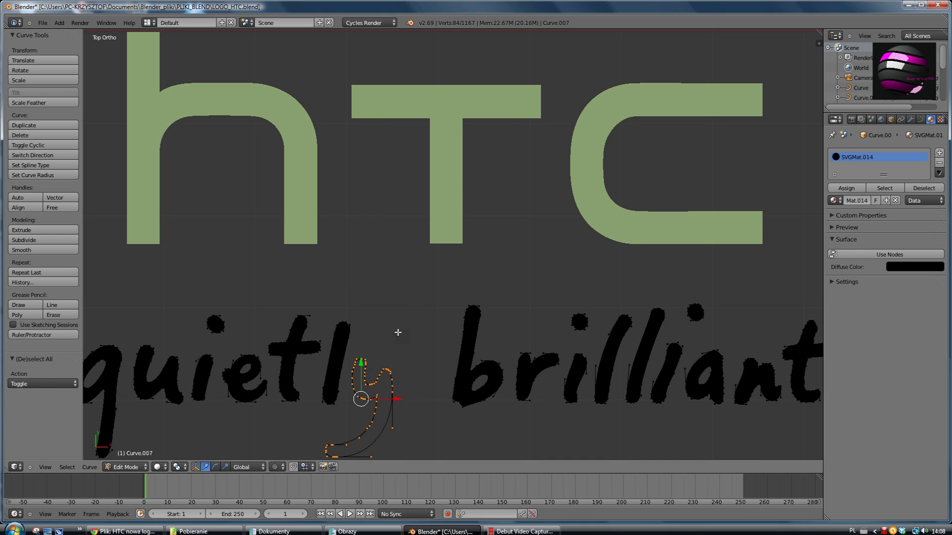
key("alt+c")
key("a")
scroll(398, 331, "down", 4)
left_click(920, 119)
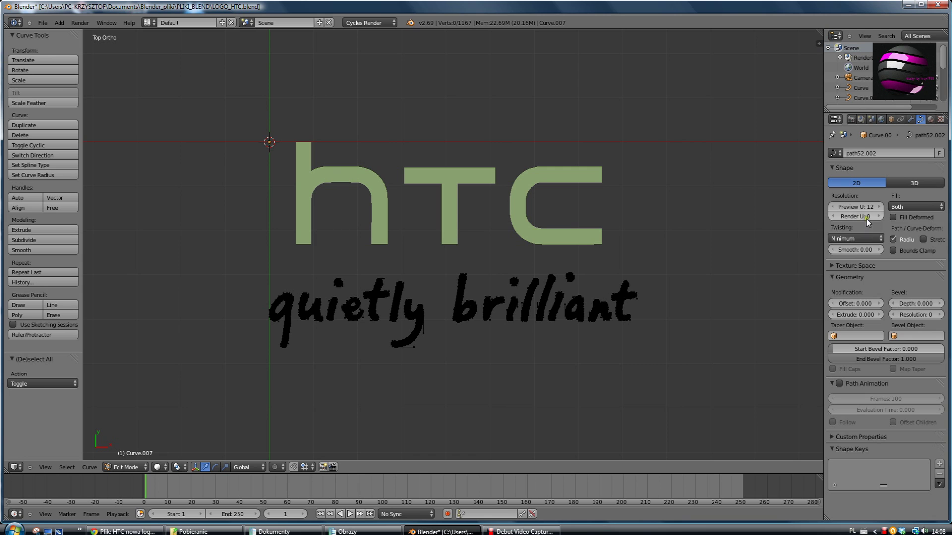
Set the tagline curve's Geometry Extrude to 0.002
right_click(654, 236)
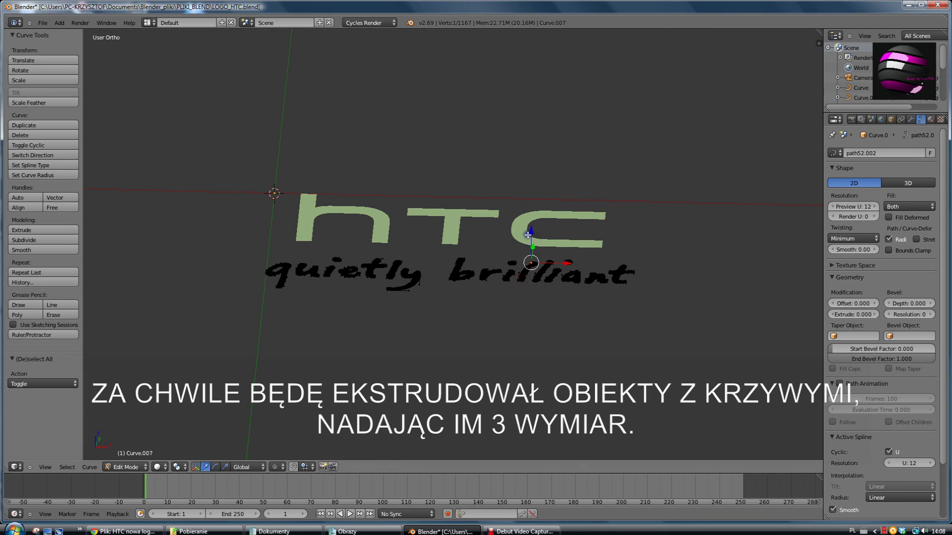
key("a")
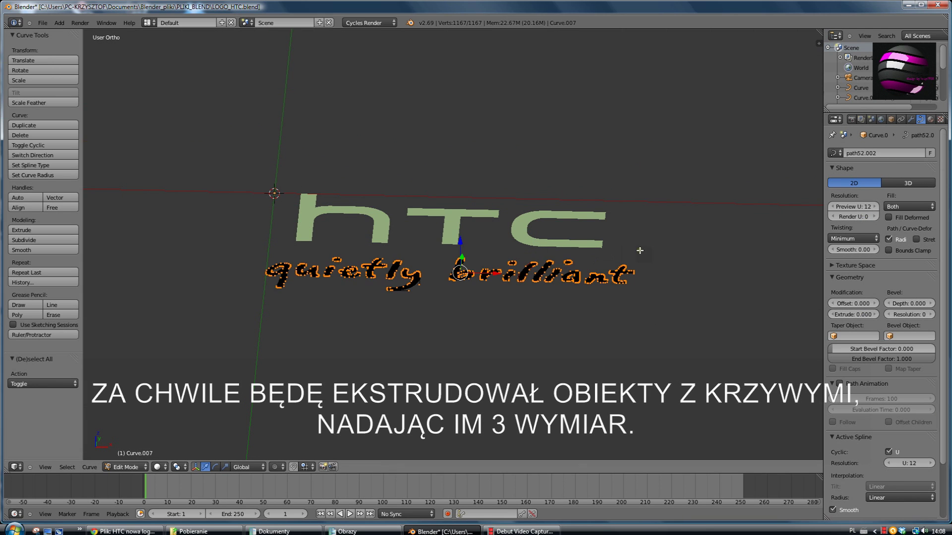
left_click(876, 314)
middle_click_drag(544, 357, 544, 238)
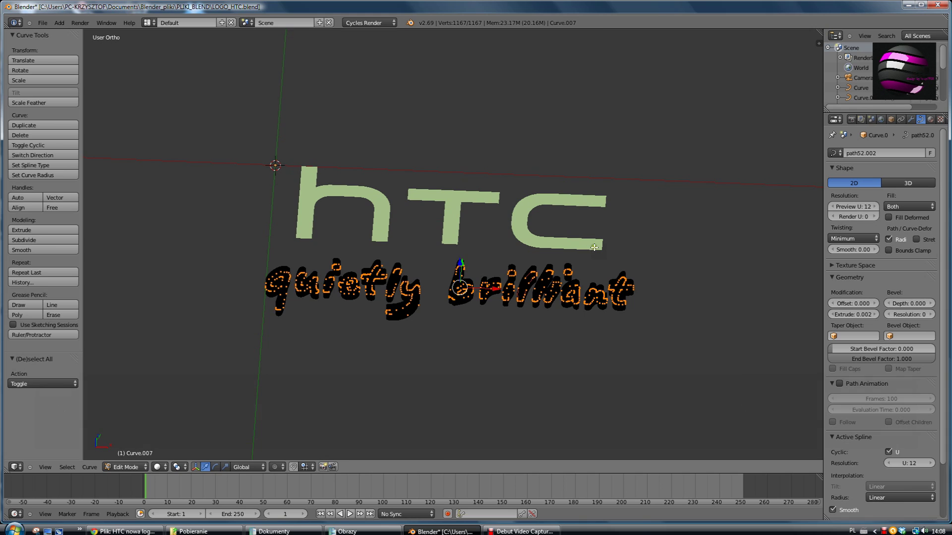
key("Tab")
Give the c, t and h letters an extrude of 0.002 and orbit to check their depth
right_click(570, 246)
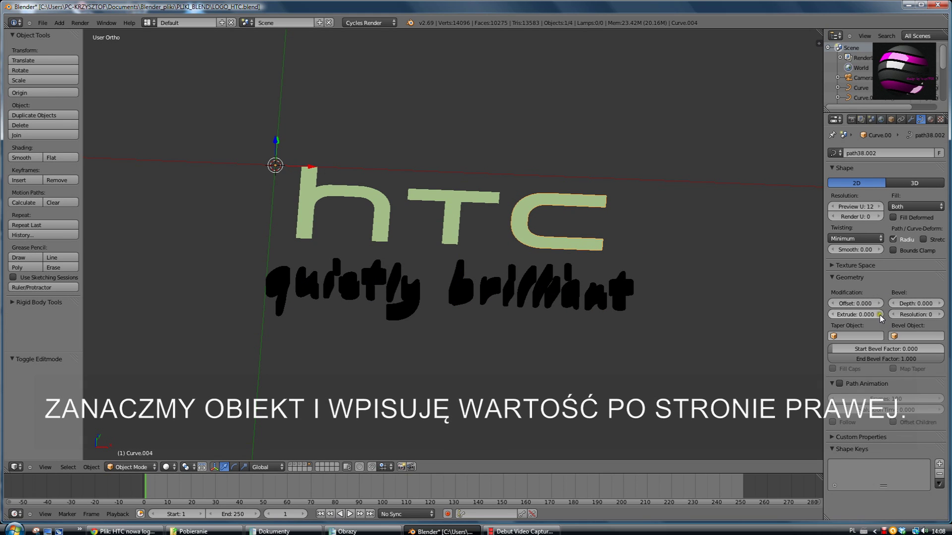
left_click(880, 315)
right_click(454, 218)
left_click(875, 314)
left_click(875, 315)
right_click(392, 223)
left_click(875, 314)
left_click(875, 314)
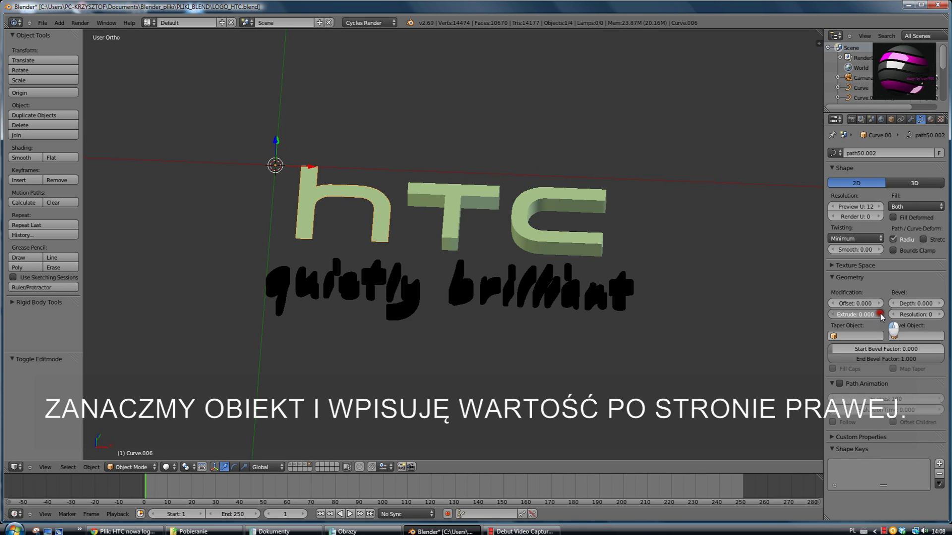
key("Tab")
key("Tab")
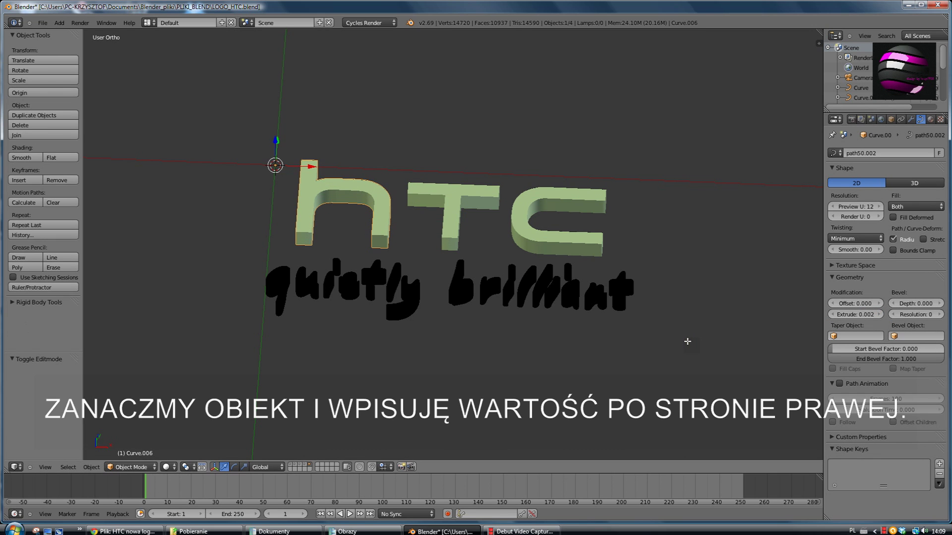
mouse_move(647, 336)
middle_mouse_down()
mouse_move(641, 426)
mouse_move(639, 333)
mouse_move(621, 318)
middle_mouse_up()
right_click(601, 298)
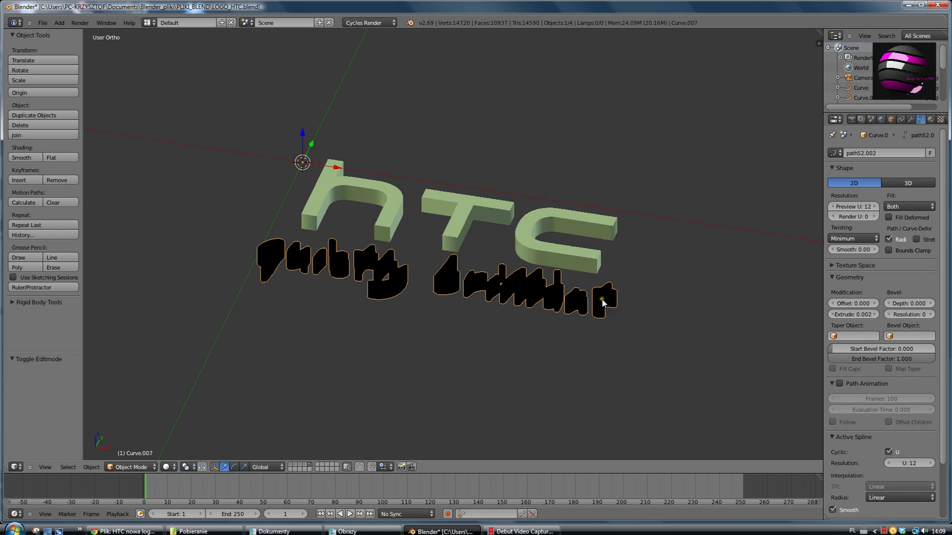
Make the tagline material a Mix Shader with a Glossy BSDF of roughness 0.04
left_click(930, 119)
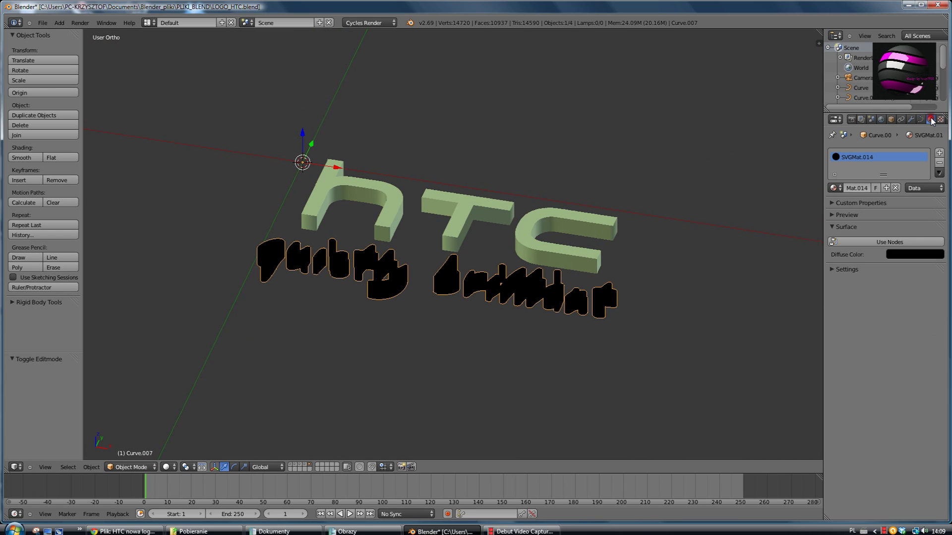
left_click(900, 242)
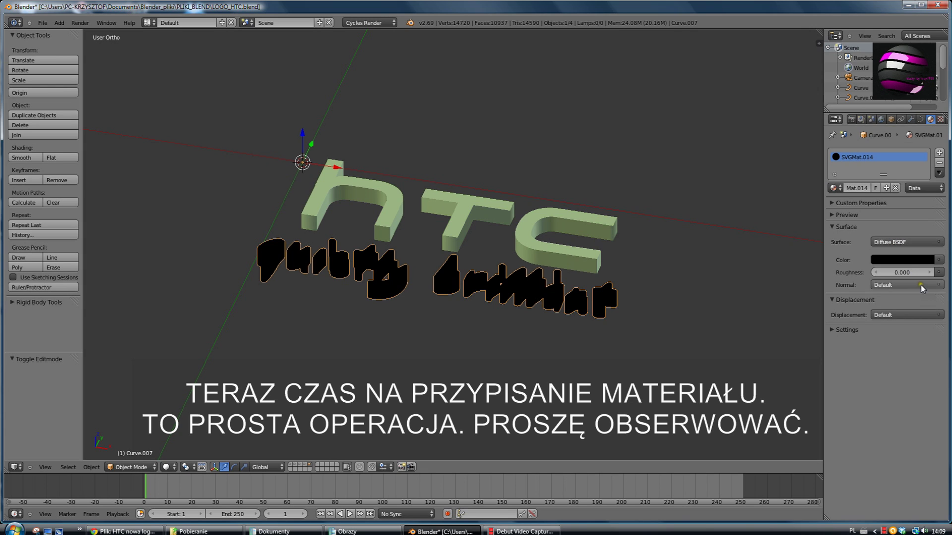
left_click(938, 242)
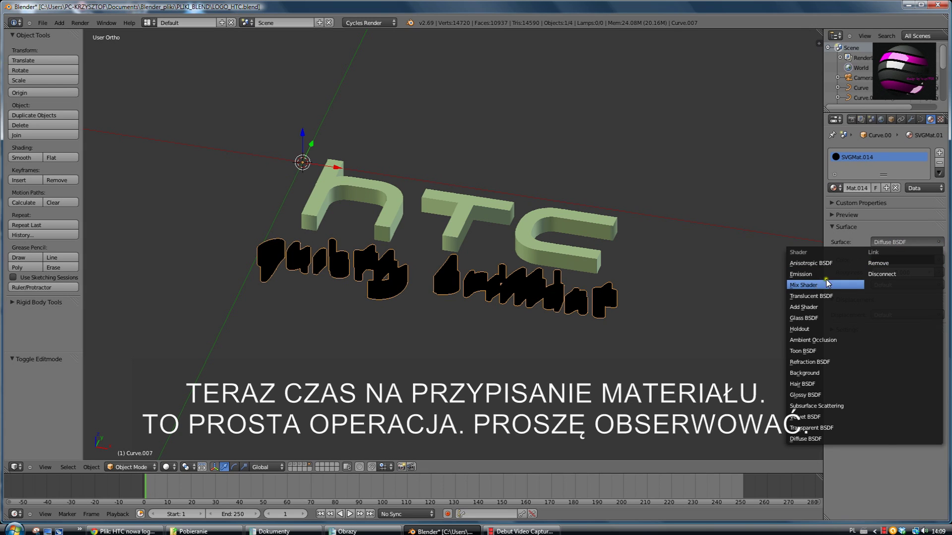
left_click(825, 285)
left_click(891, 274)
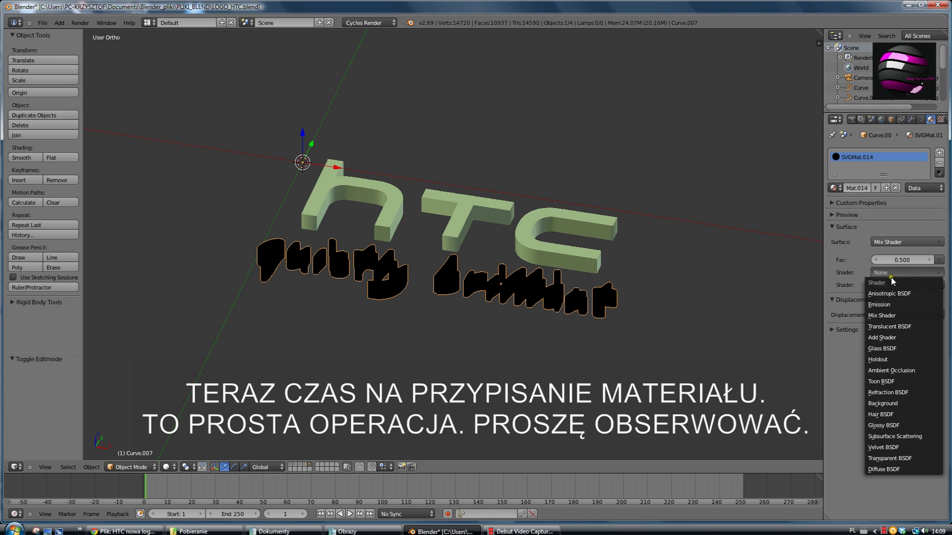
left_click(880, 425)
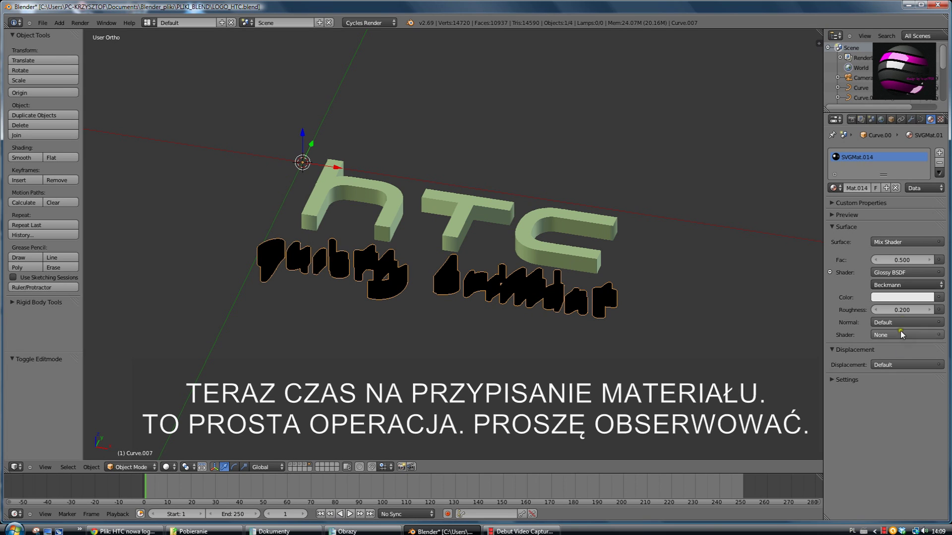
left_click(905, 310)
type("0")
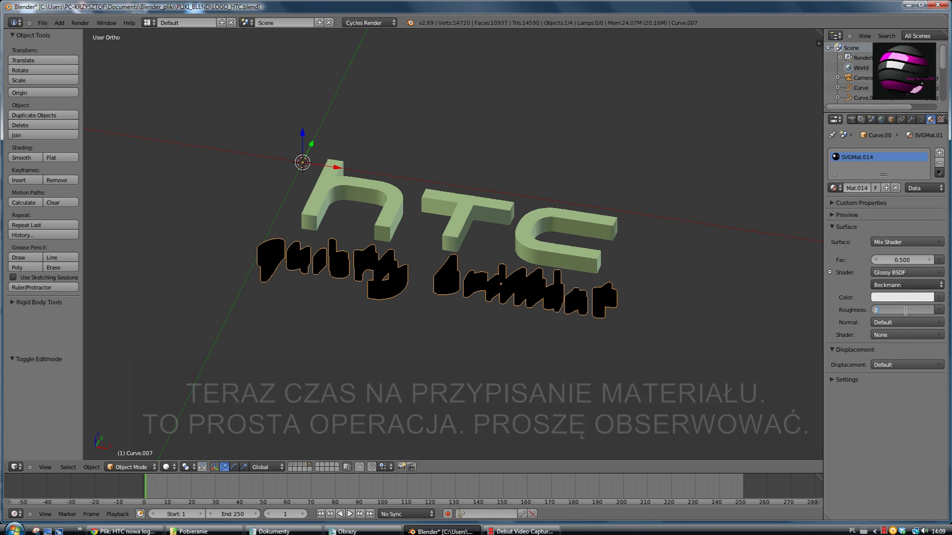
type(".04")
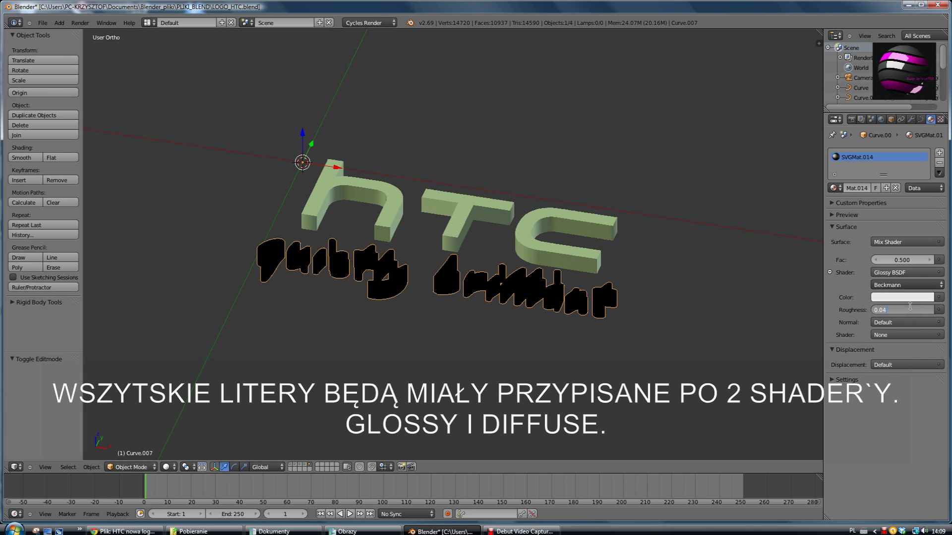
key("Return")
Set the second mix slot to a black Diffuse BSDF, then enable nodes for the C letter
left_click(906, 335)
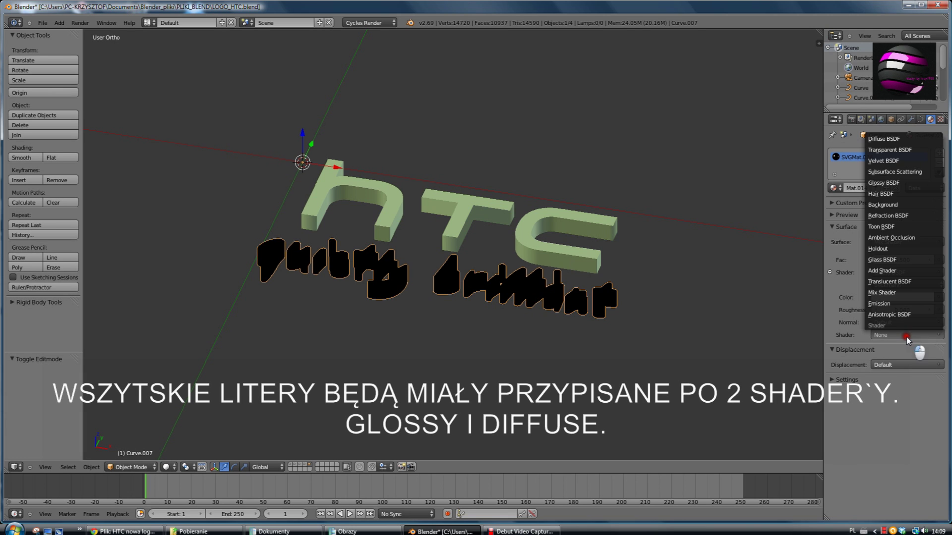
left_click(884, 139)
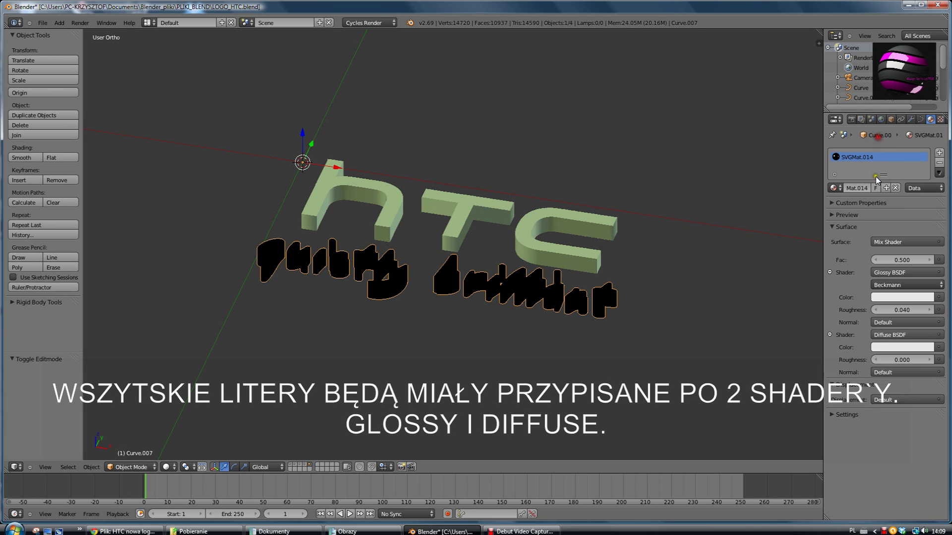
left_click(901, 351)
left_click_drag(925, 267, 926, 291)
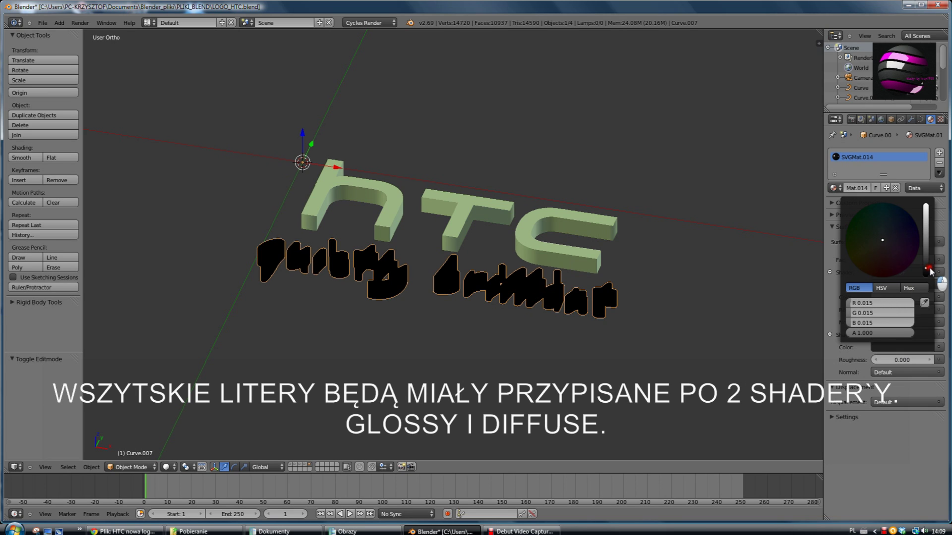
right_click(538, 252)
left_click(890, 242)
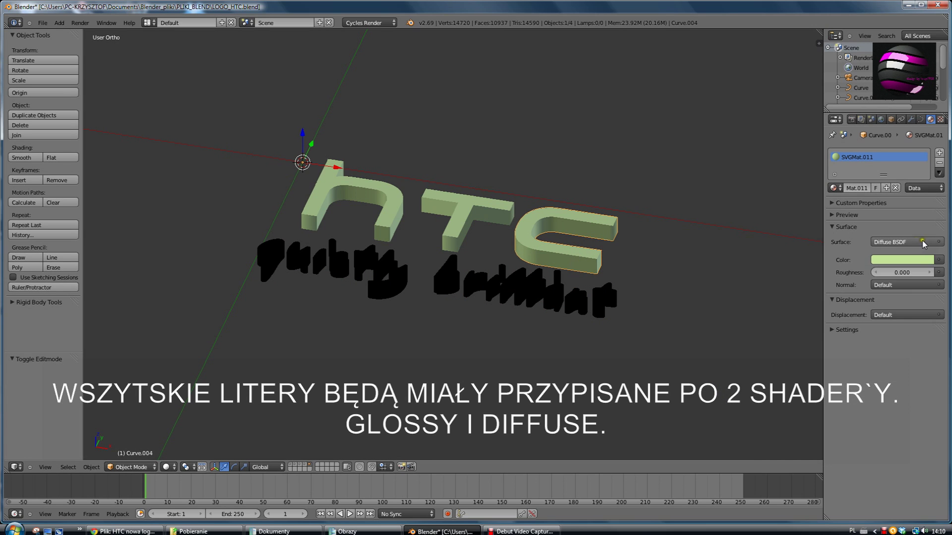
Make the C letter's surface a Mix Shader whose first slot is Glossy with roughness 0.05
left_click(905, 242)
left_click(832, 285)
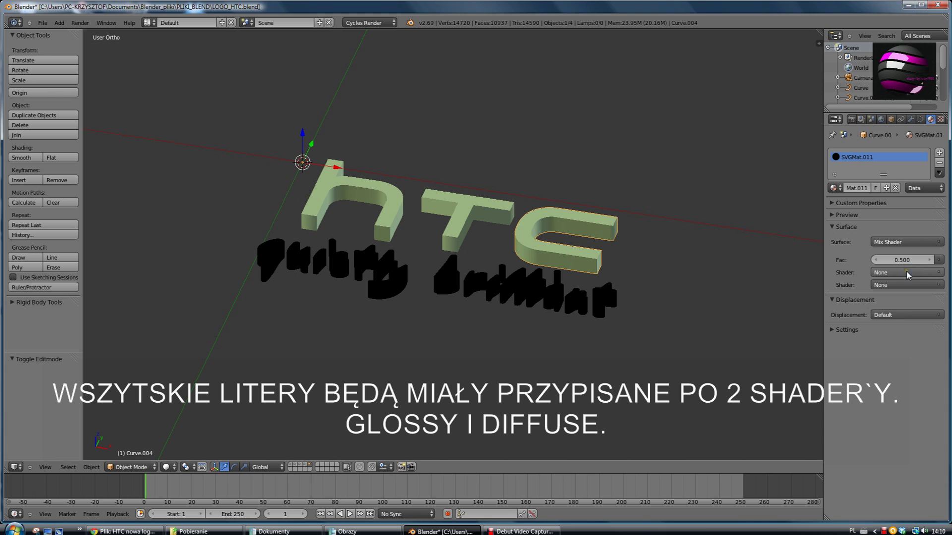
left_click(907, 273)
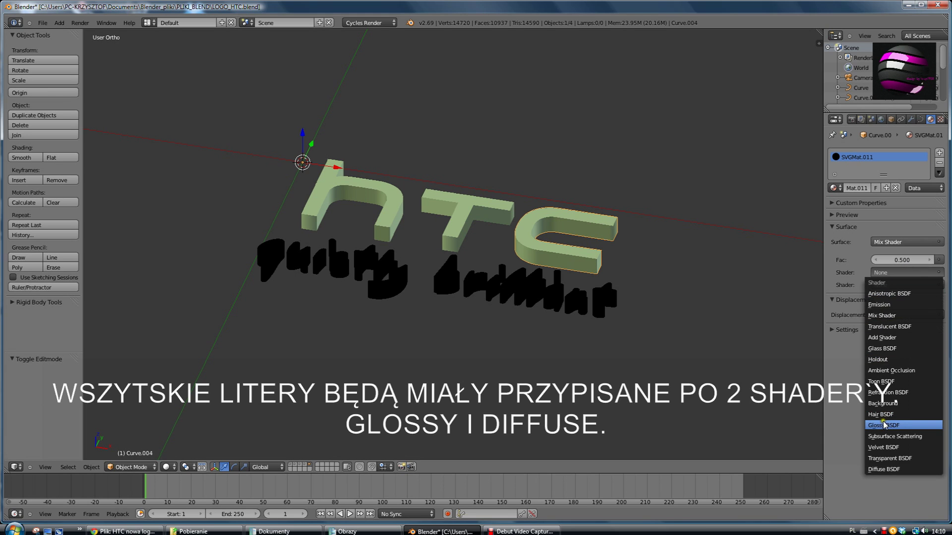
left_click(883, 425)
left_click(898, 308)
type("0")
key("Return")
Put a light green Diffuse in the second slot and give the Glossy a bright green colour
left_click(906, 335)
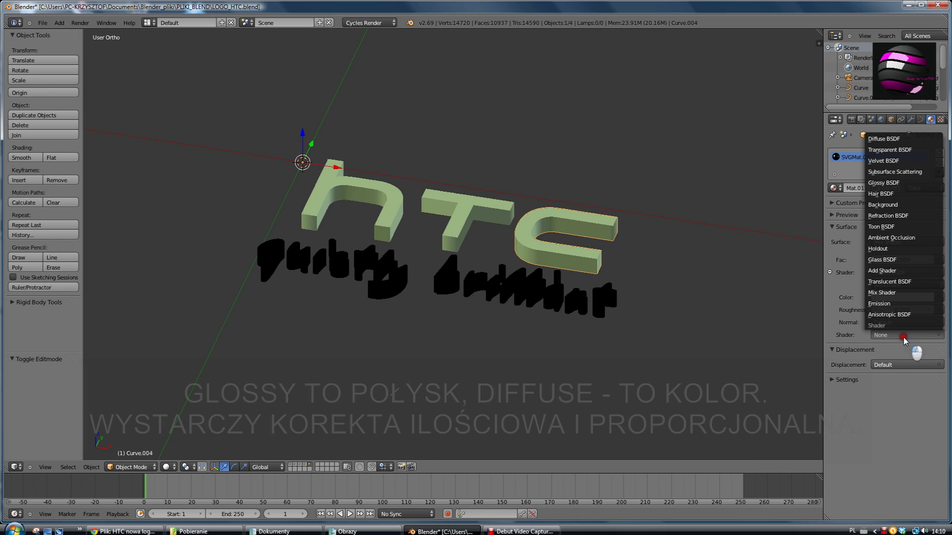
left_click(877, 140)
left_click(912, 298)
left_click(529, 229)
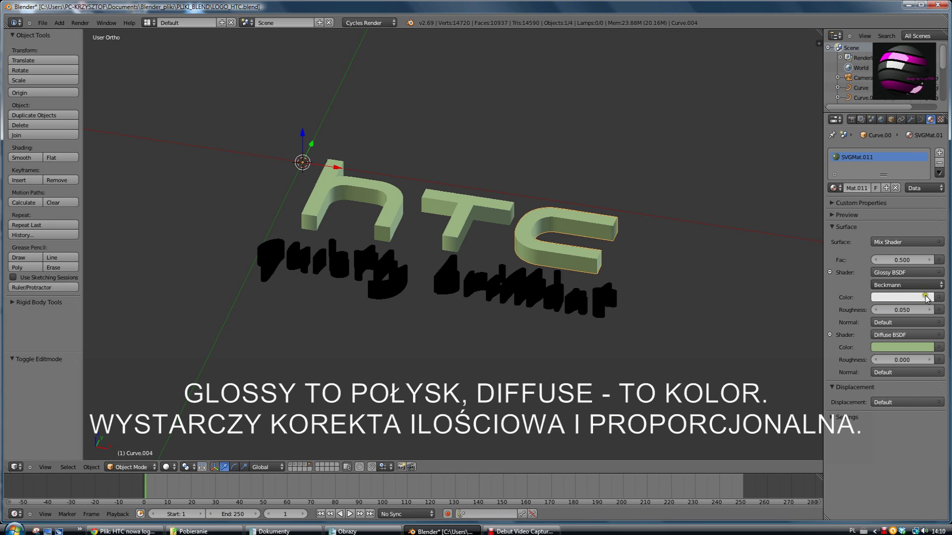
left_click(927, 299)
left_click(924, 252)
left_click(529, 229)
left_click(886, 296)
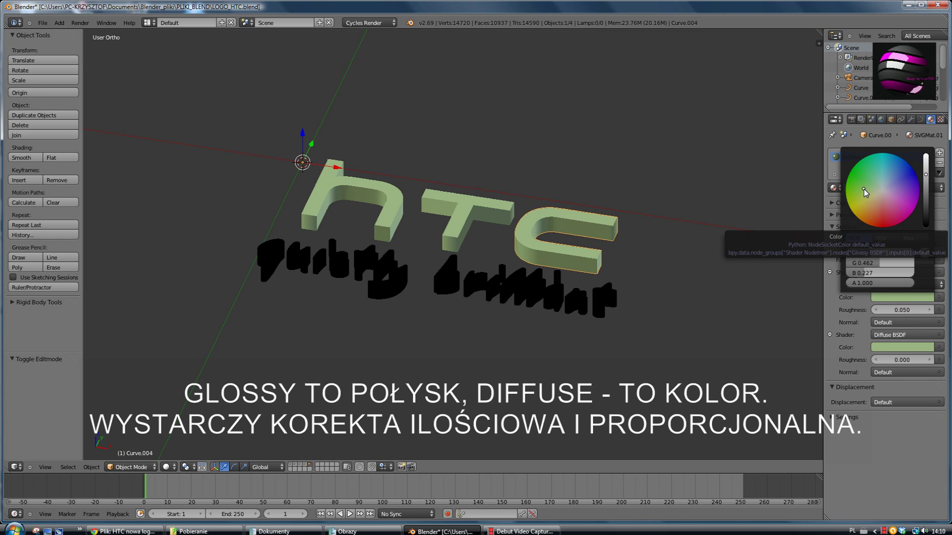
left_click_drag(925, 174, 927, 157)
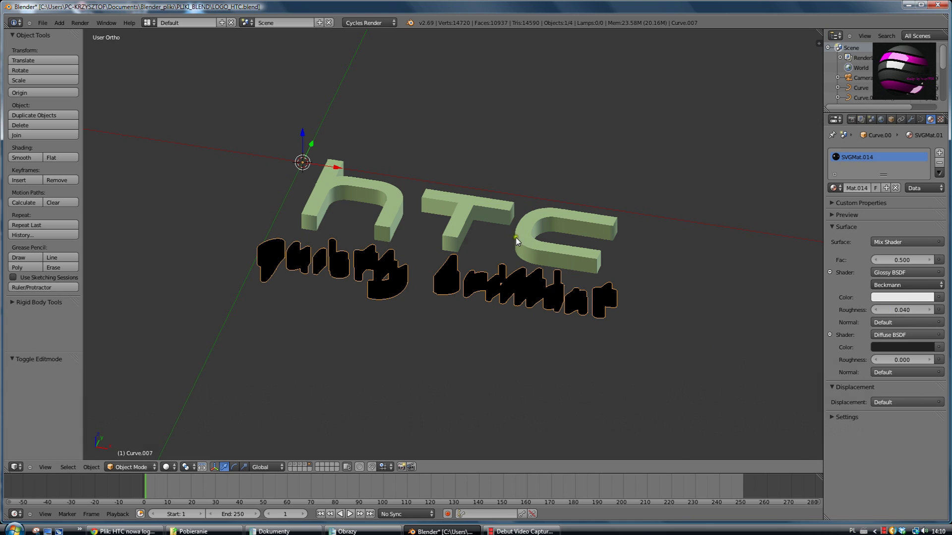
Select the emission light plane and switch the viewport to wireframe
right_click(458, 231)
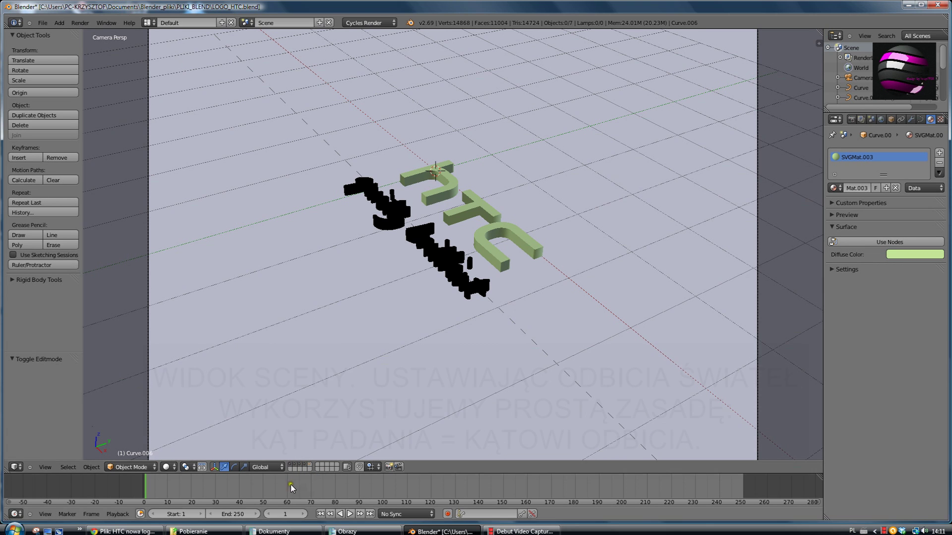
left_click(175, 467)
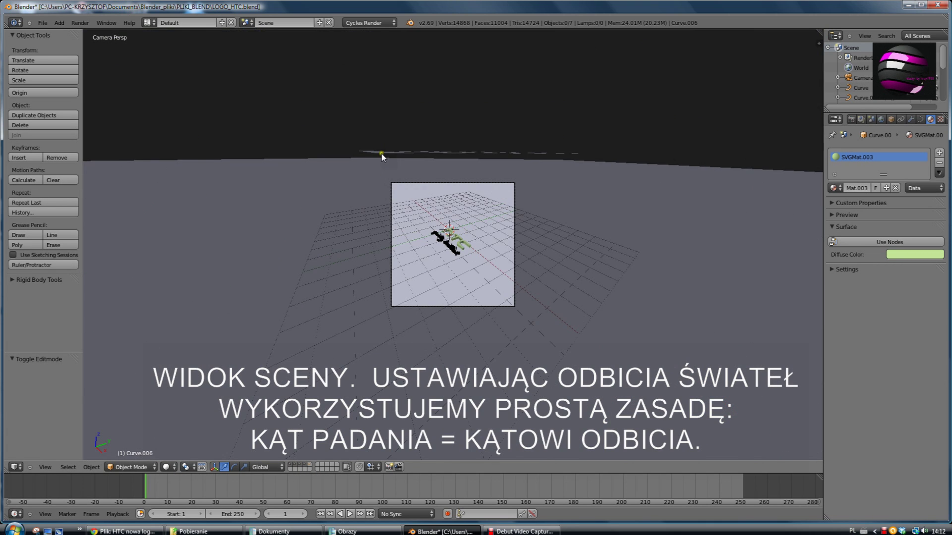
right_click(382, 156)
key("KP_0")
key("KP_3")
left_click(167, 467)
left_click(179, 446)
Orbit to check the light planes, then view through the camera with Rendered shading
key("ctrl+KP_1")
key("KP_1")
middle_click_drag(401, 177, 551, 209)
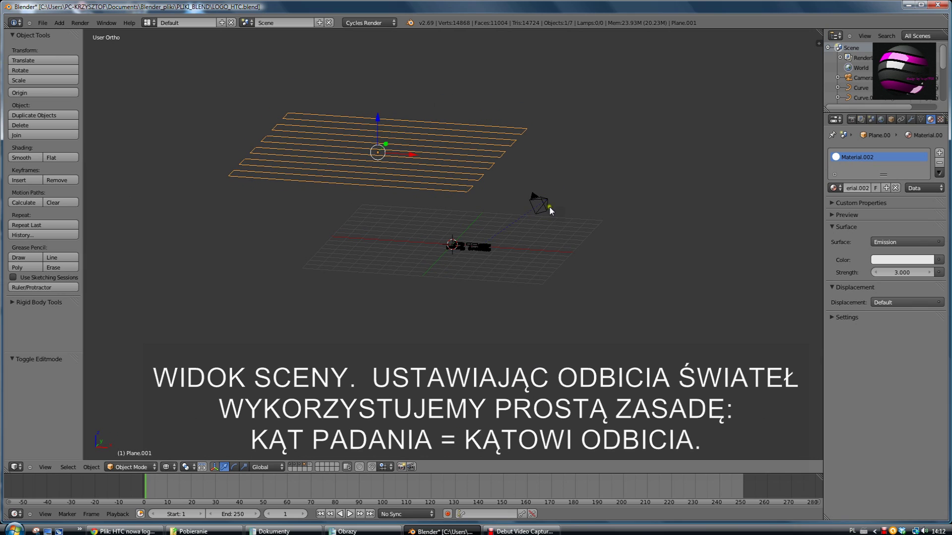
key("KP_0")
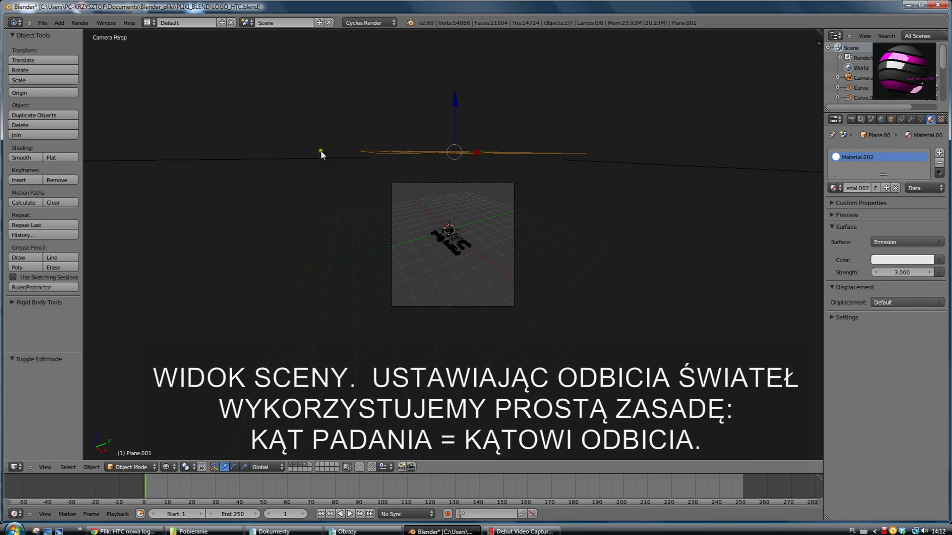
left_click(166, 467)
left_click(186, 403)
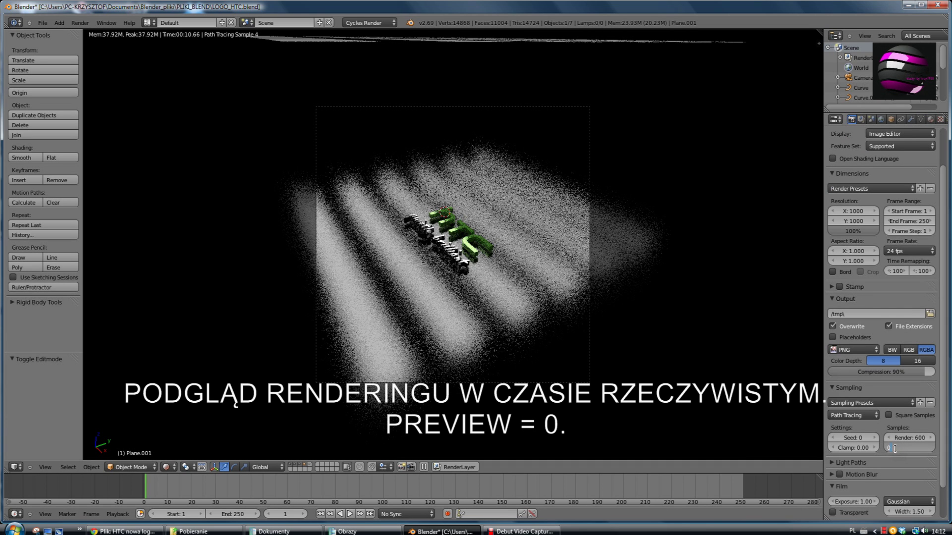
Set Cycles preview samples to 0, keeping 1000 × 1000 resolution and 600 render samples
left_click(801, 410)
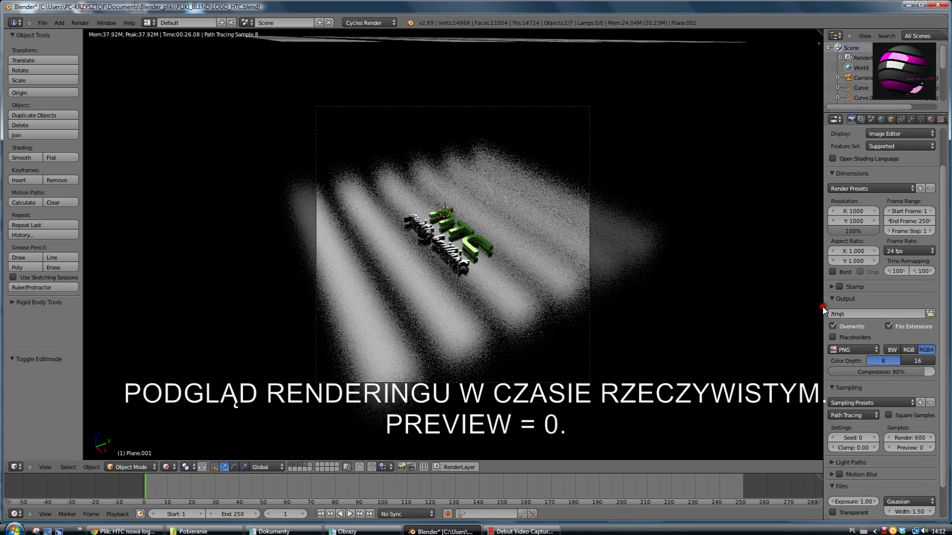
left_click(852, 221)
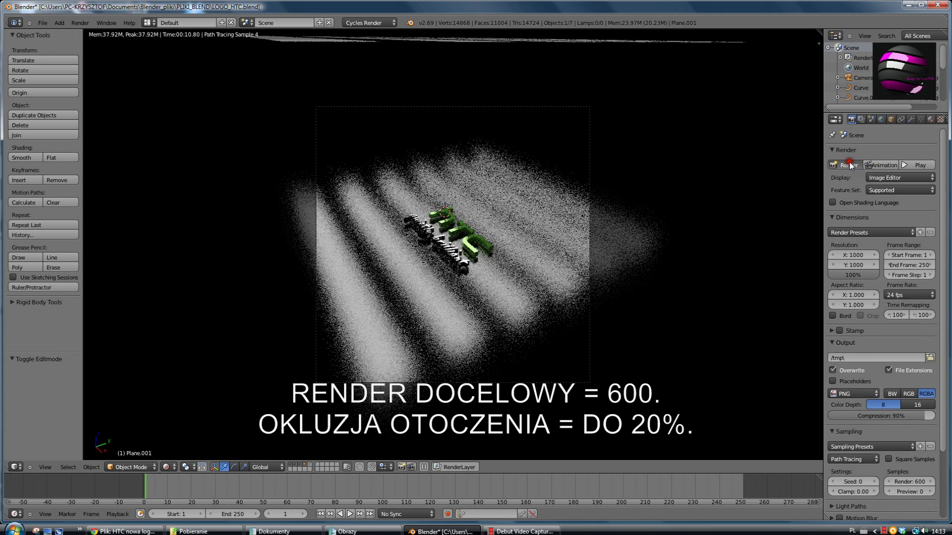
Start the final Cycles render of the HTC logo
left_click(849, 164)
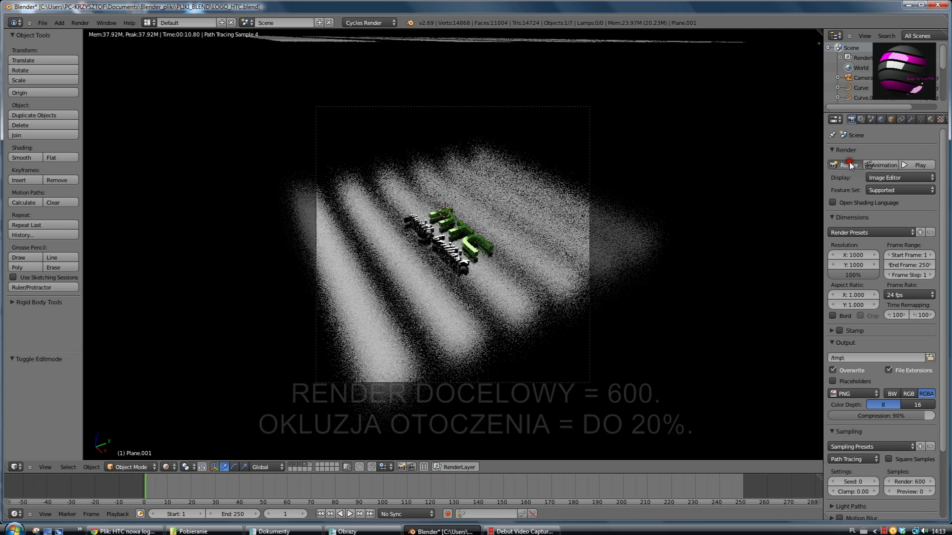